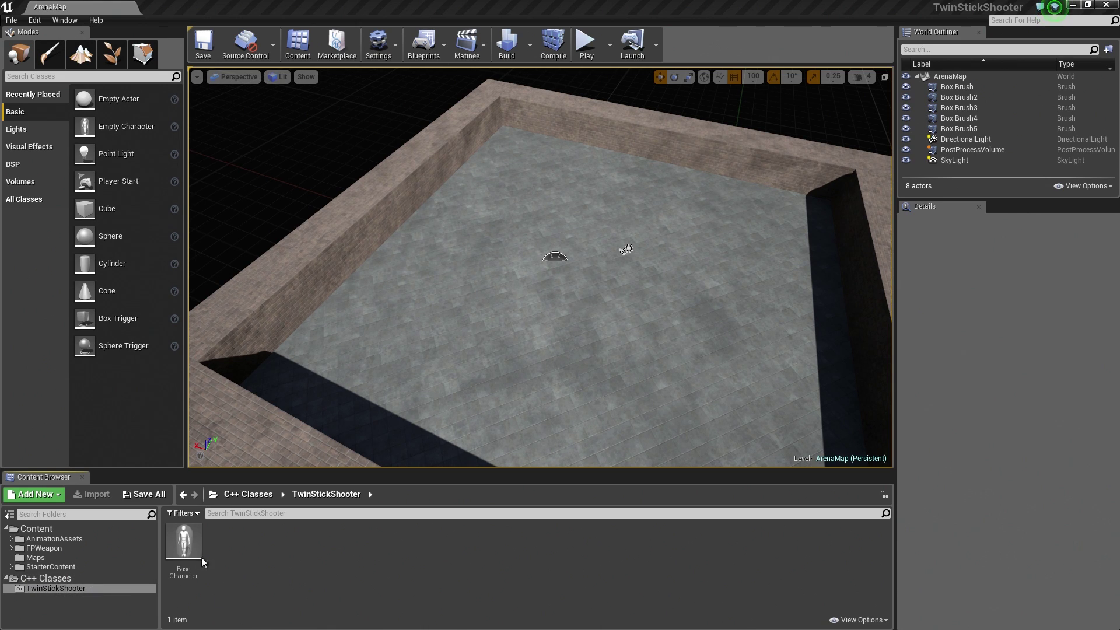
- Start a Blueprint based on BaseCharacter, cancel the wizard, and browse the Content folder
right_click(188, 542)
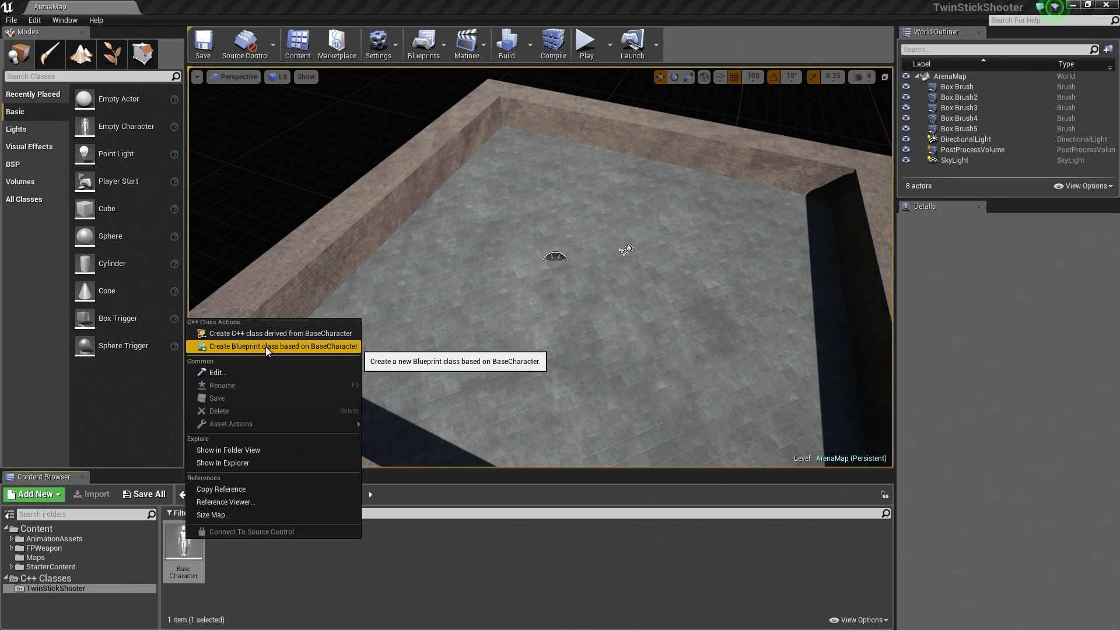
left_click(346, 348)
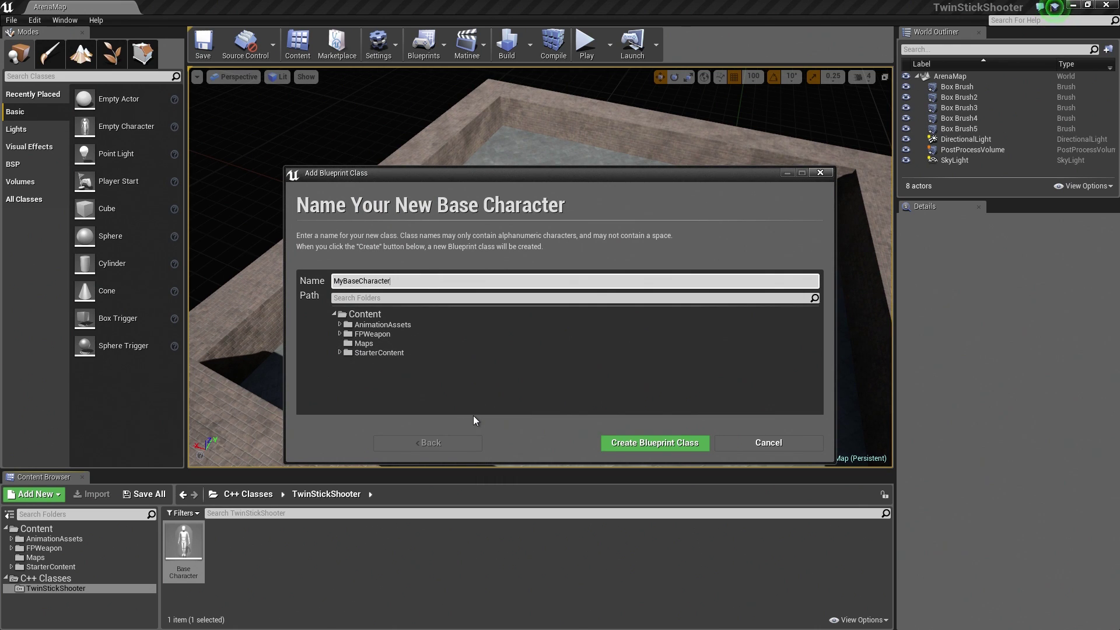
left_click(769, 442)
left_click(37, 529)
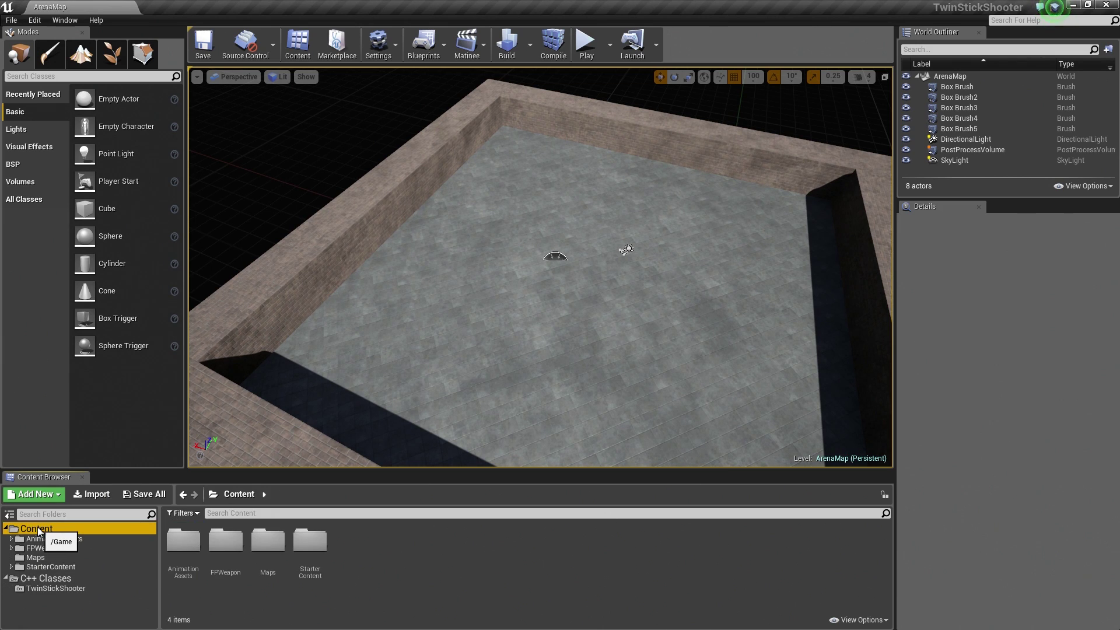
- Create a folder named Blueprints under Content, then browse C++ Classes > TwinStickShooter
right_click(38, 532)
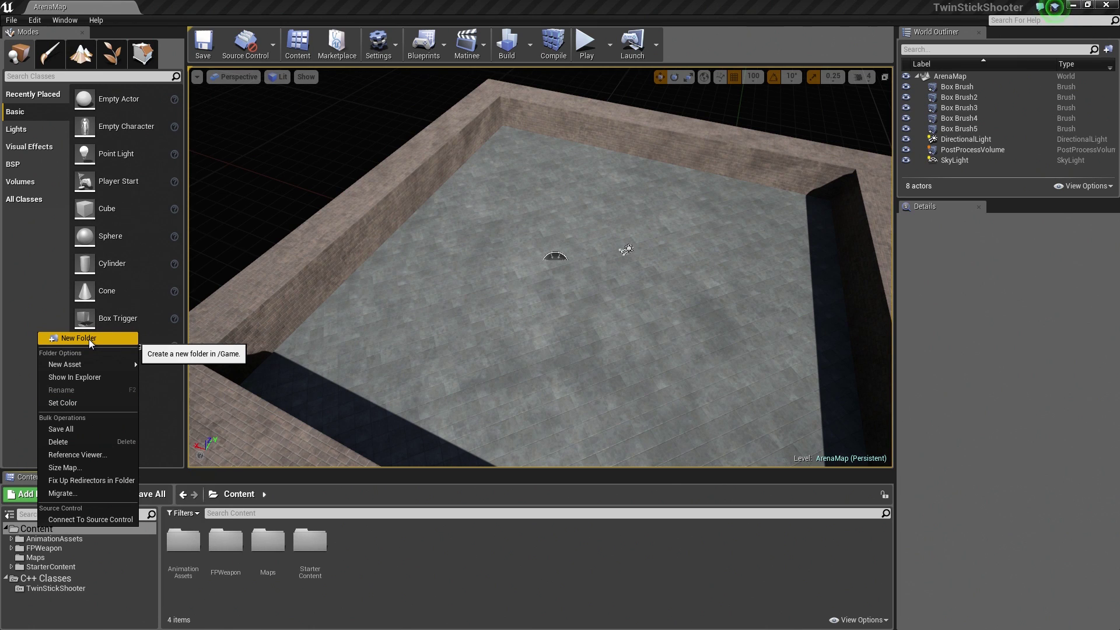
left_click(46, 536)
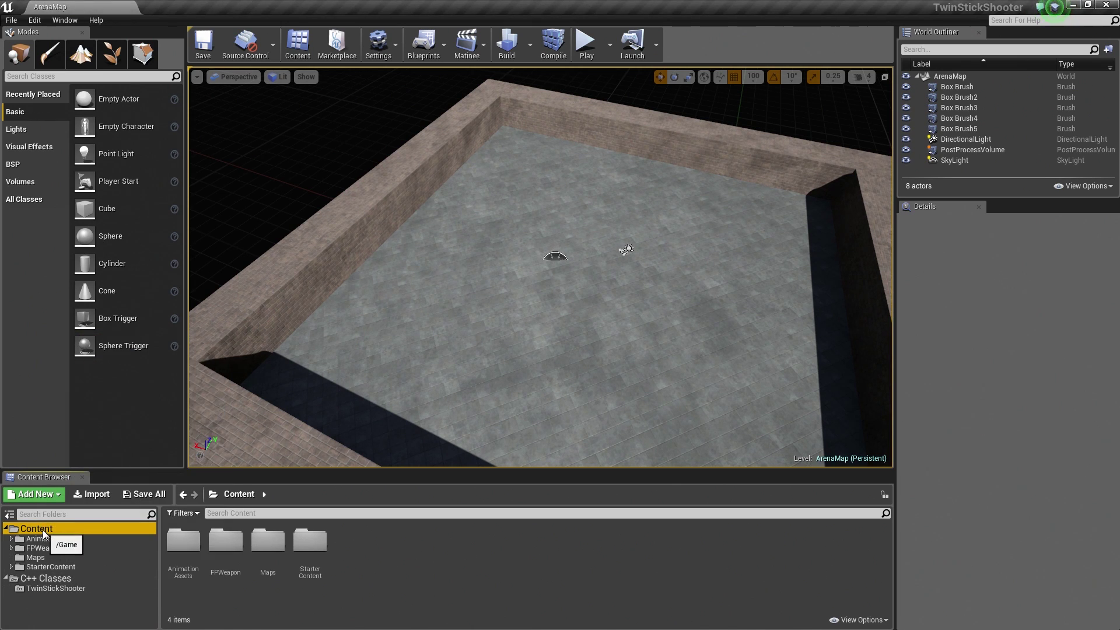
right_click(45, 535)
left_click(75, 341)
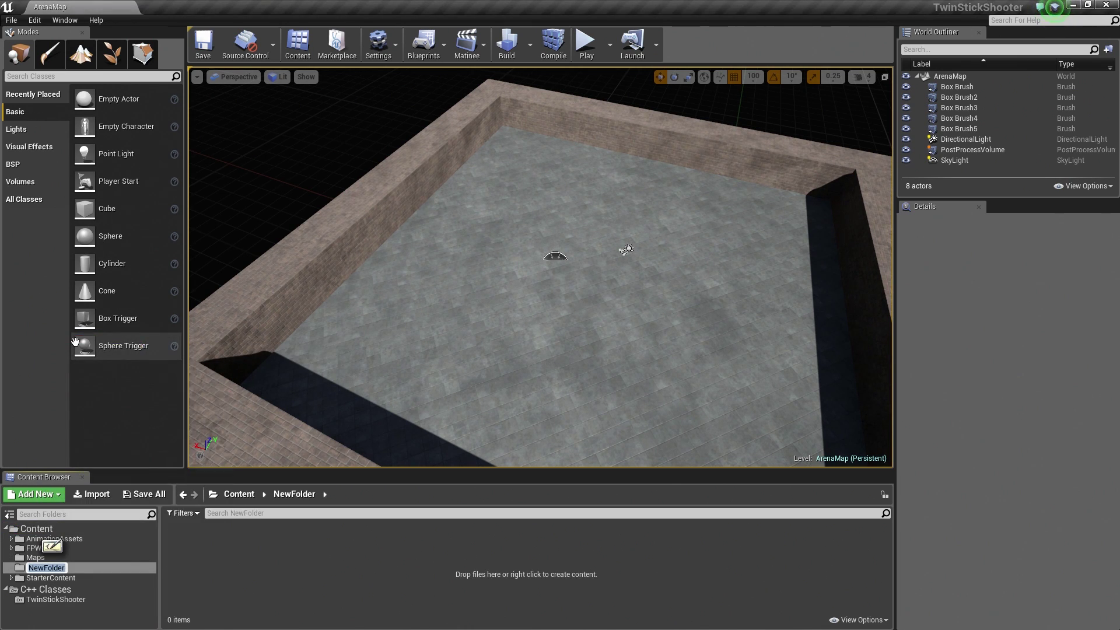
type("Blueprint")
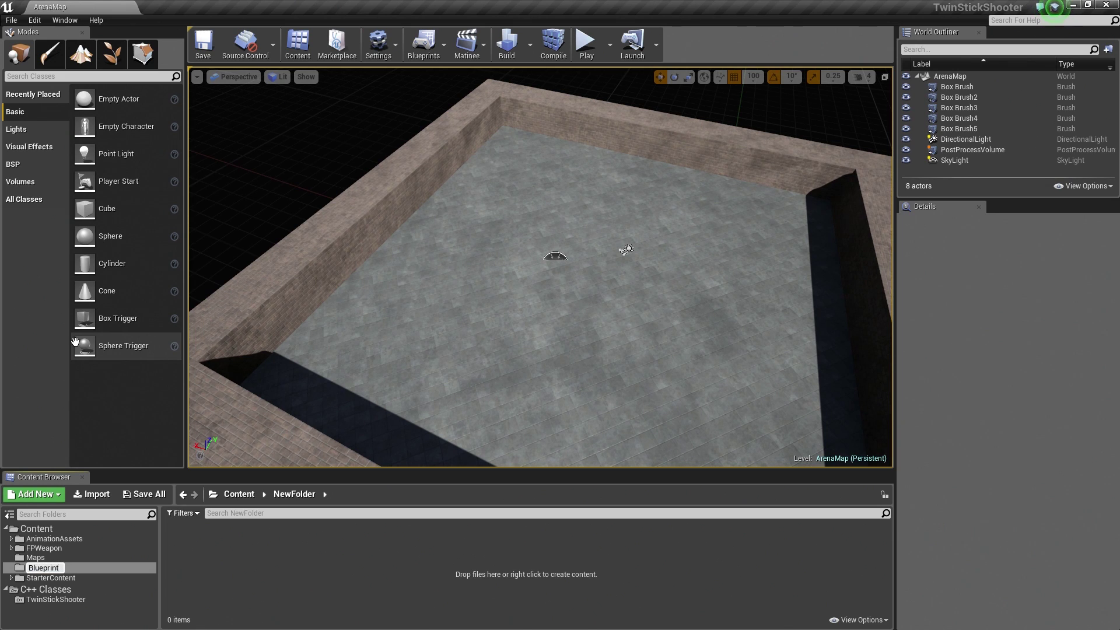
type("s")
key("Return")
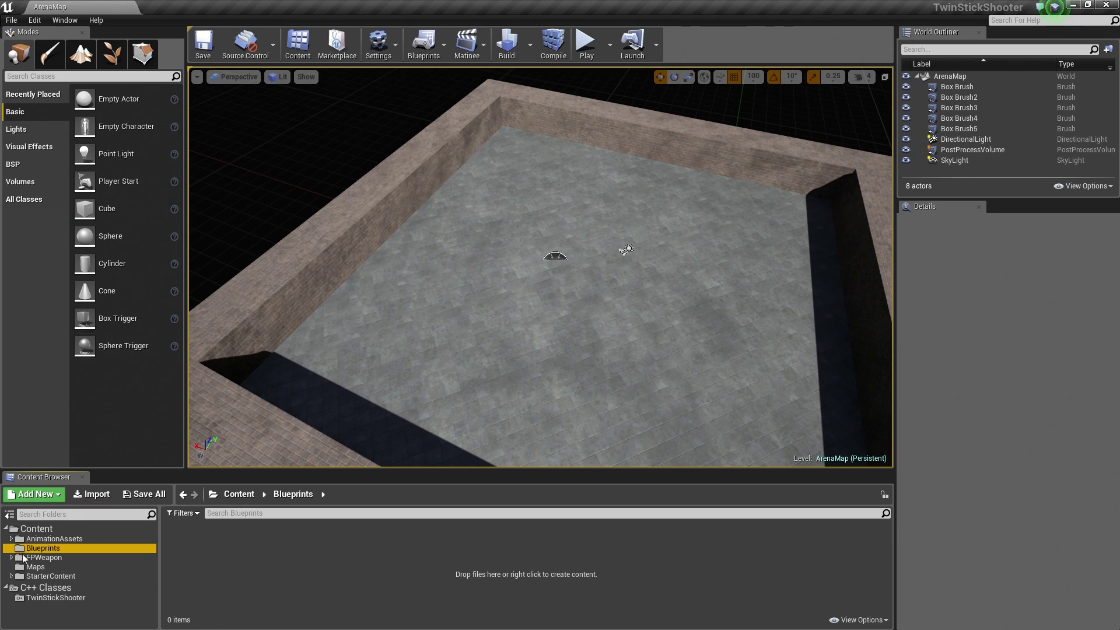
left_click(54, 598)
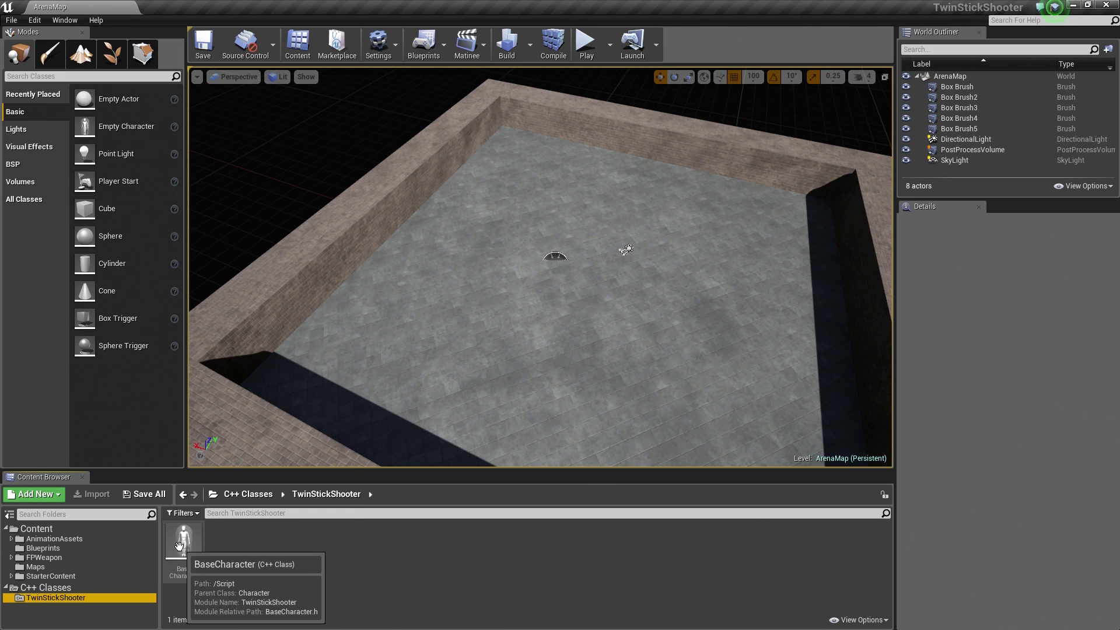
- Create a BaseCharacter-derived Blueprint named HeroCharacter in the Blueprints folder
right_click(180, 547)
left_click(228, 356)
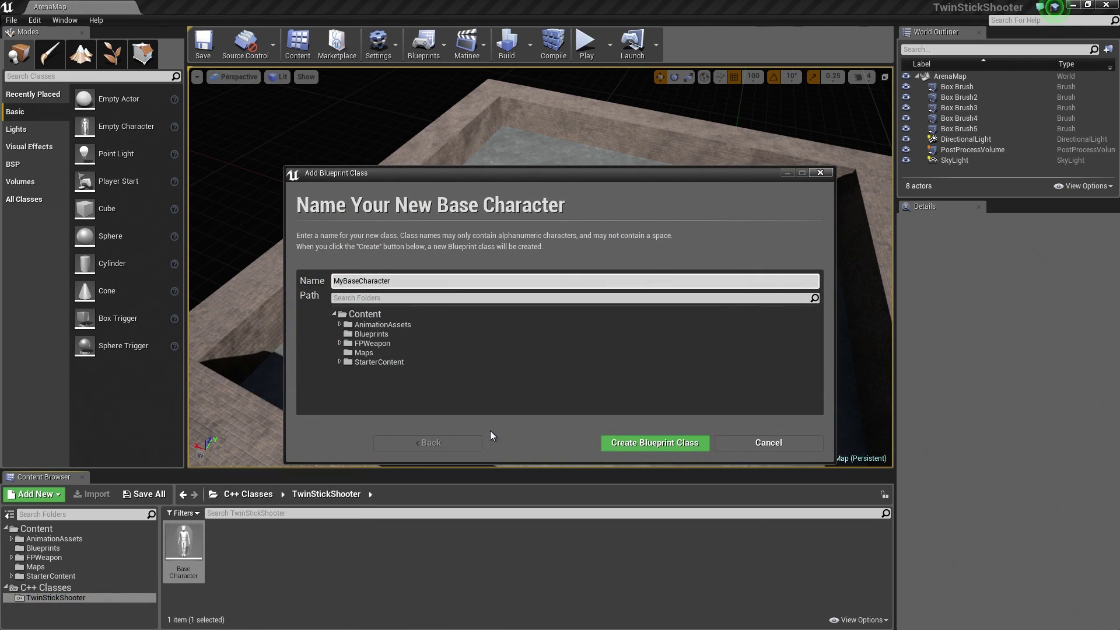
left_click(377, 333)
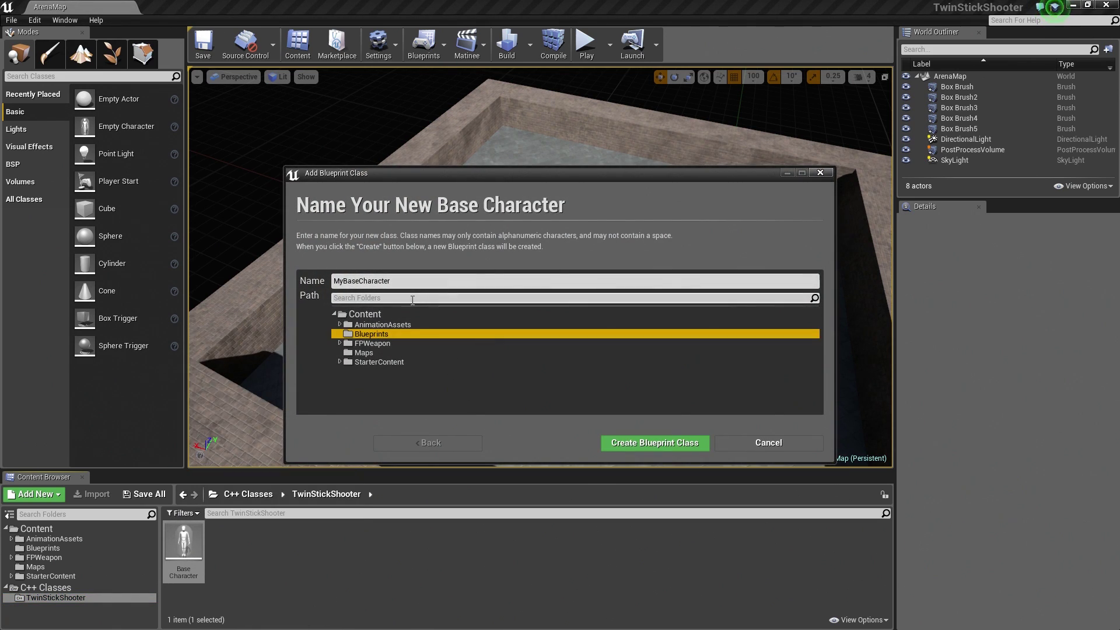
left_click_drag(392, 281, 293, 282)
type("H")
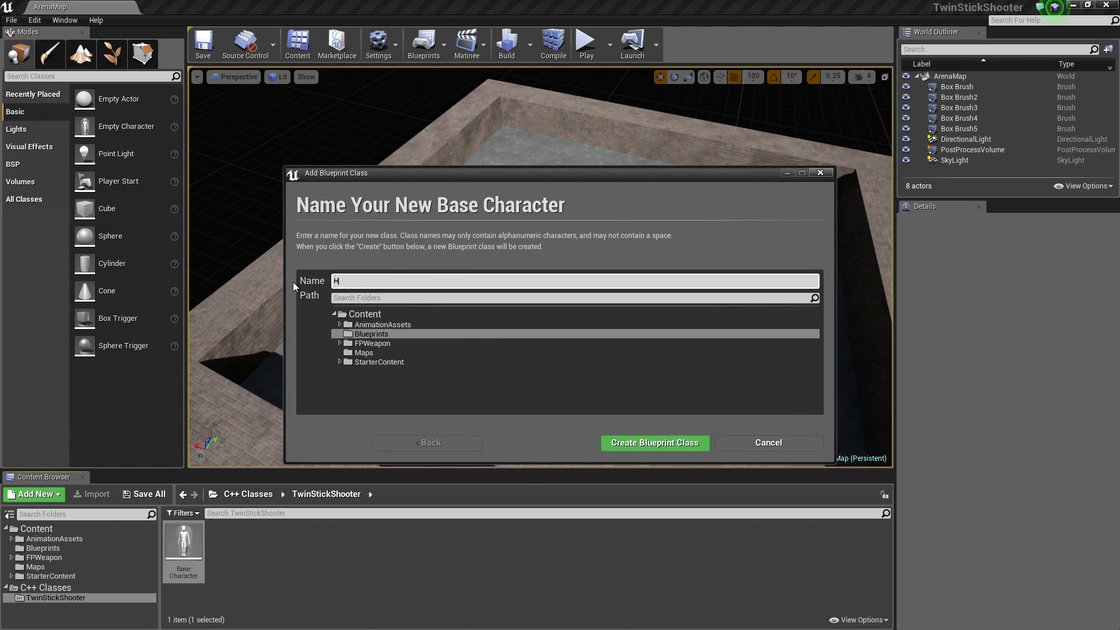
type("eroCharacter")
left_click(633, 444)
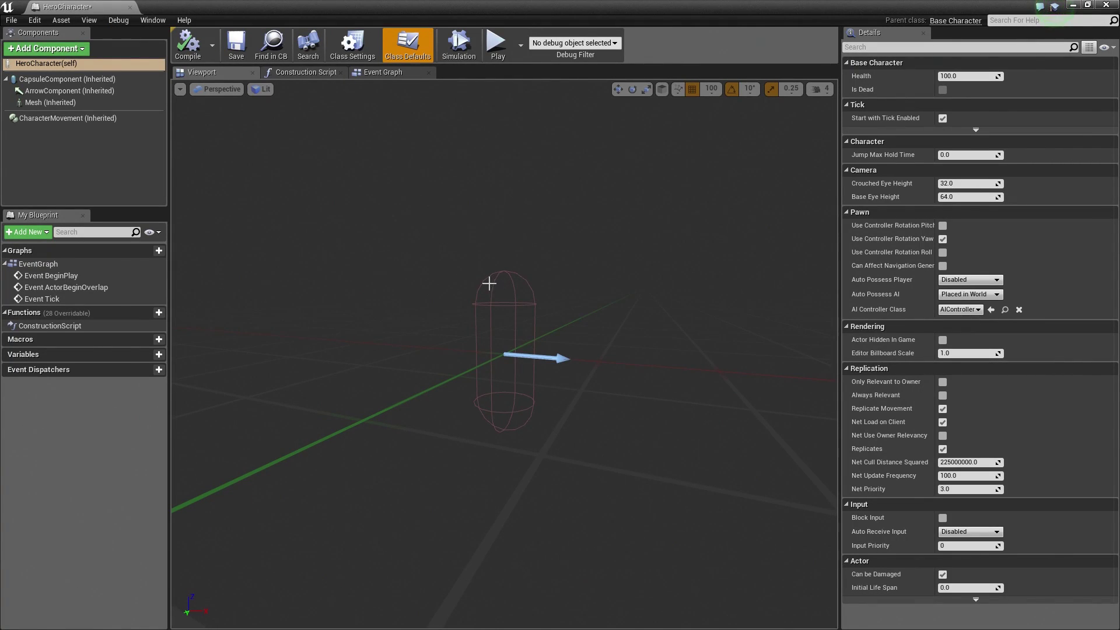
- View the Details of CapsuleComponent, CharacterMovement, Mesh and ArrowComponent in turn
left_click(494, 284)
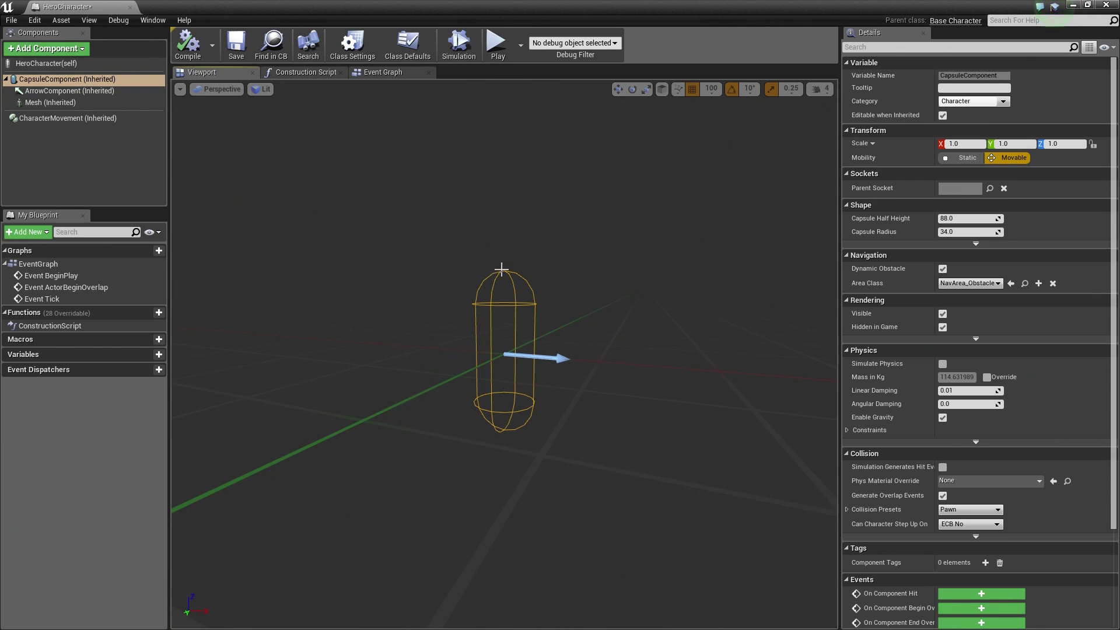
left_click(70, 119)
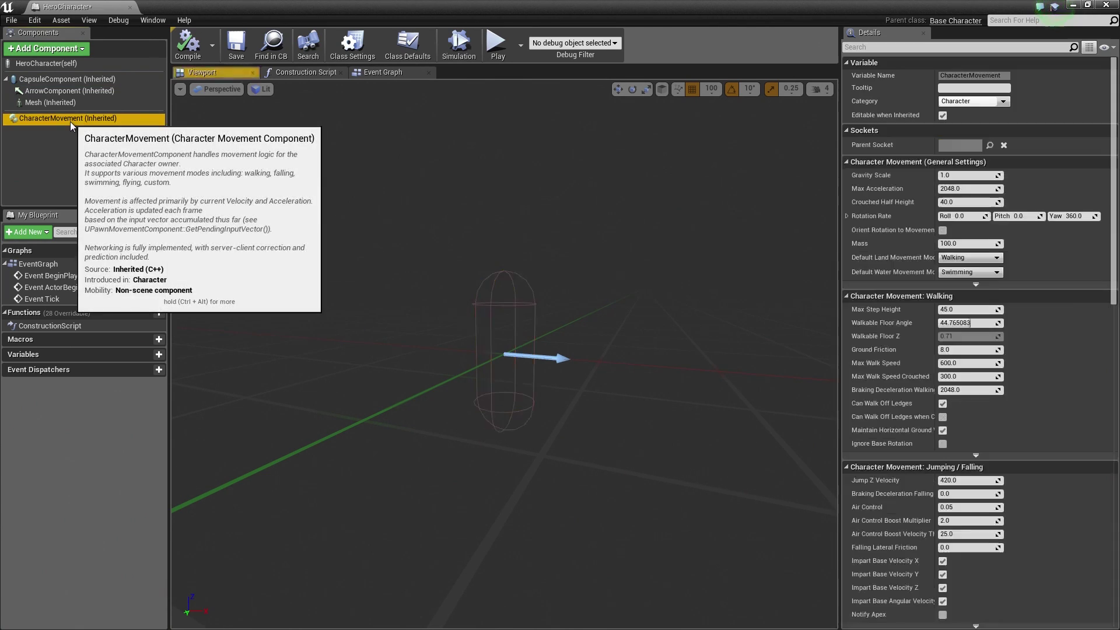
left_click(50, 103)
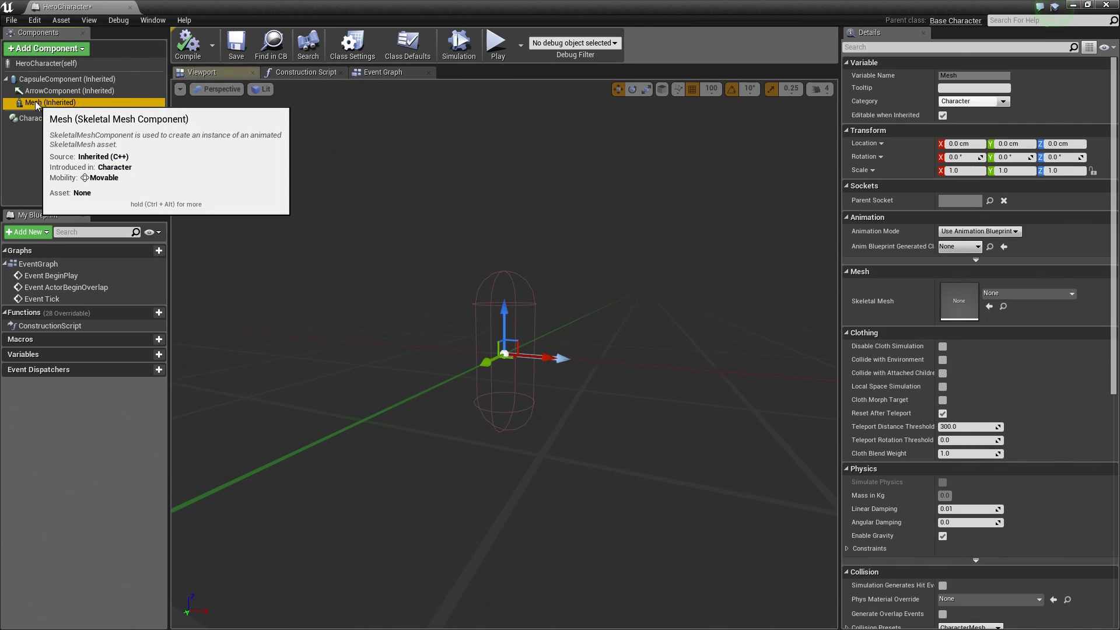
left_click(66, 92)
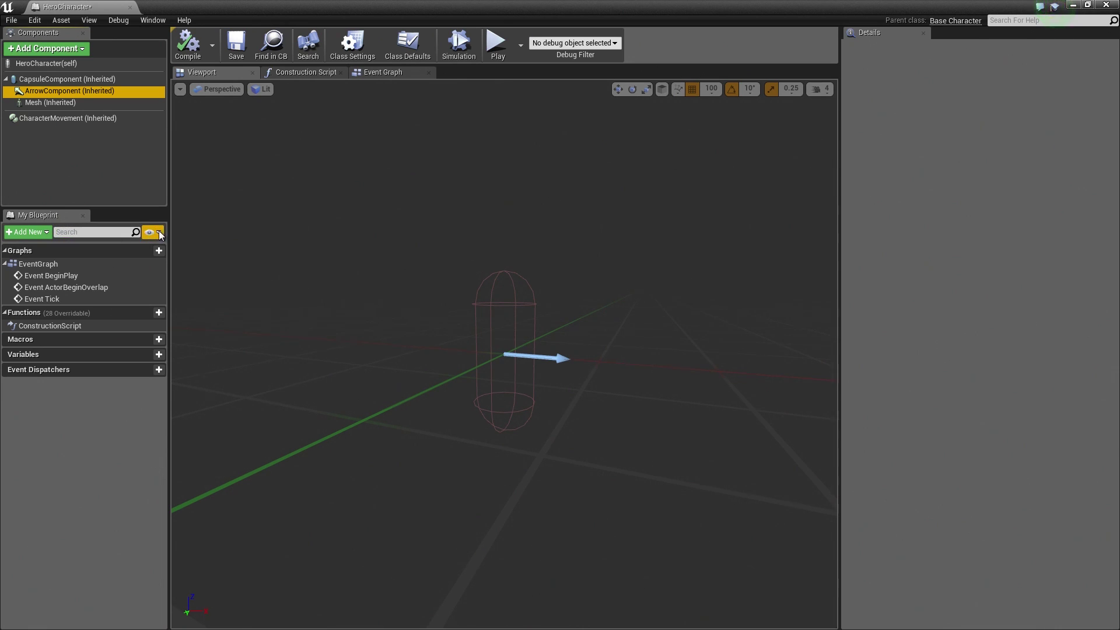
- Enable Show Inherited Variables and inspect Base Character's Health and isDead variables
left_click(153, 232)
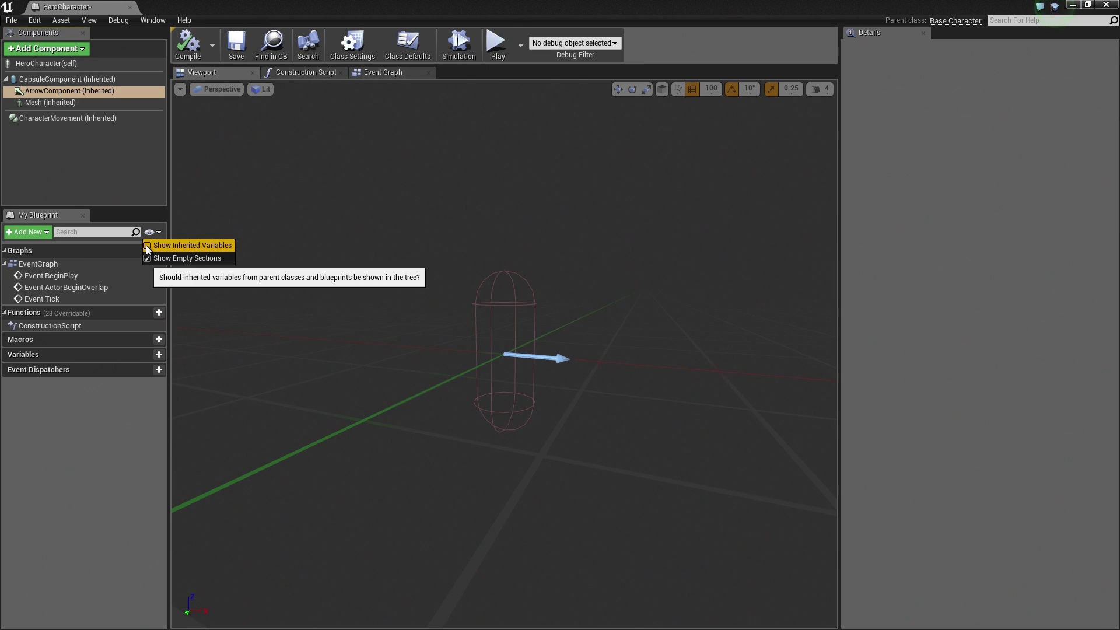
left_click(151, 246)
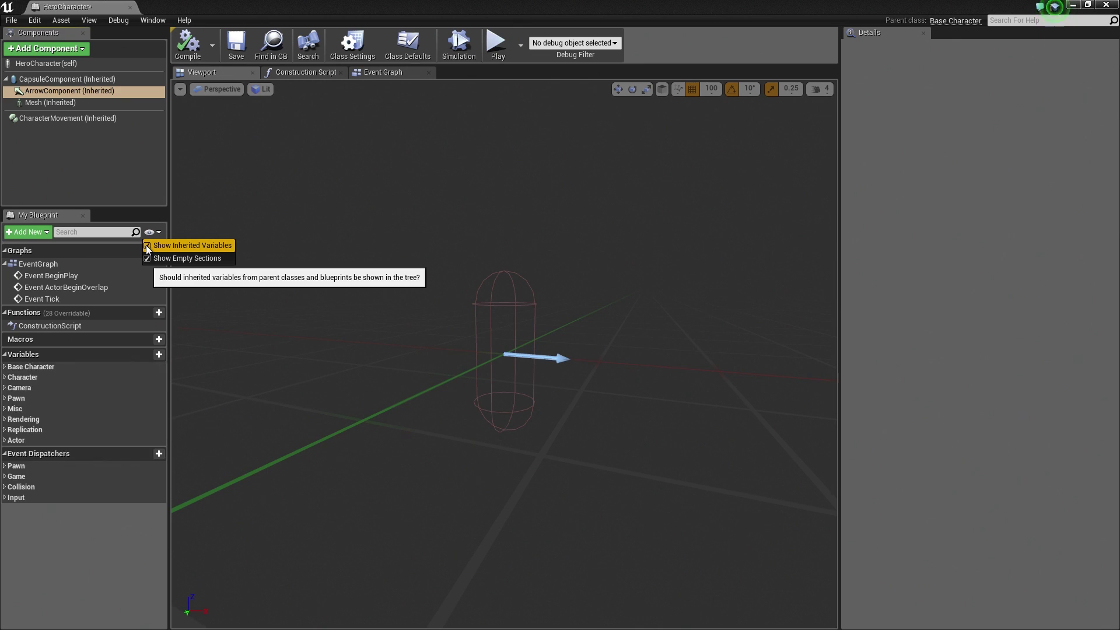
left_click(6, 368)
left_click(36, 378)
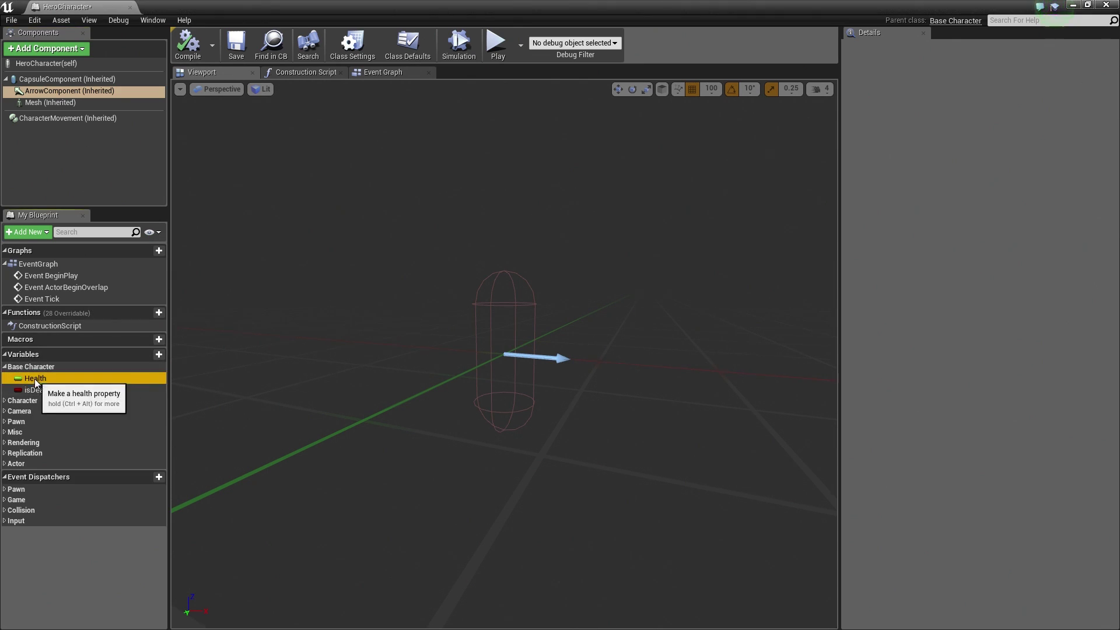
left_click(46, 391)
left_click(36, 379)
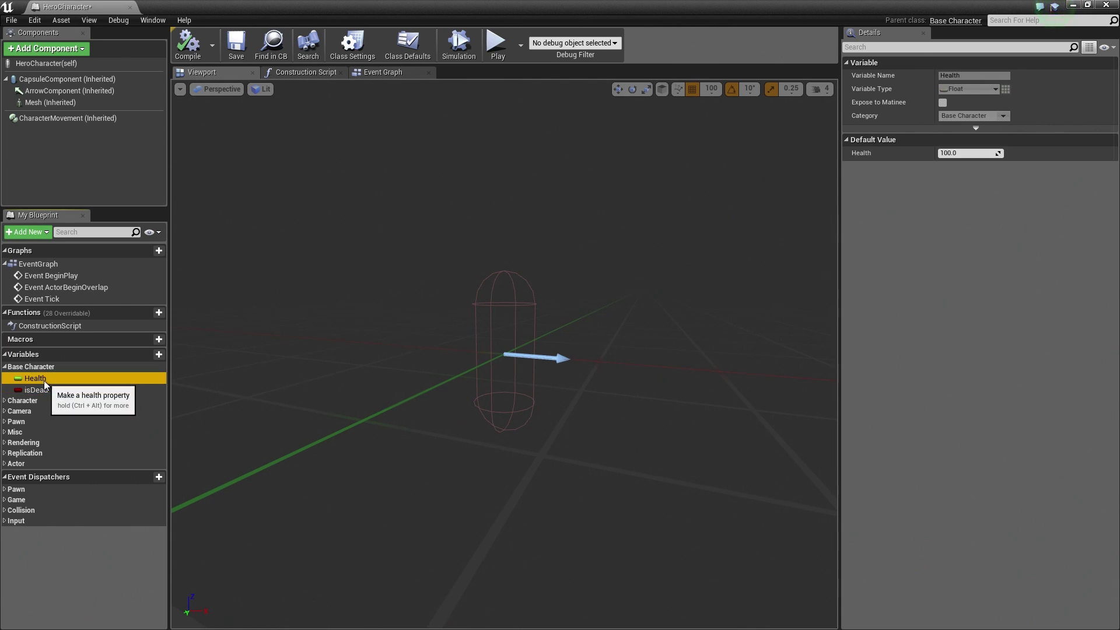
left_click(42, 391)
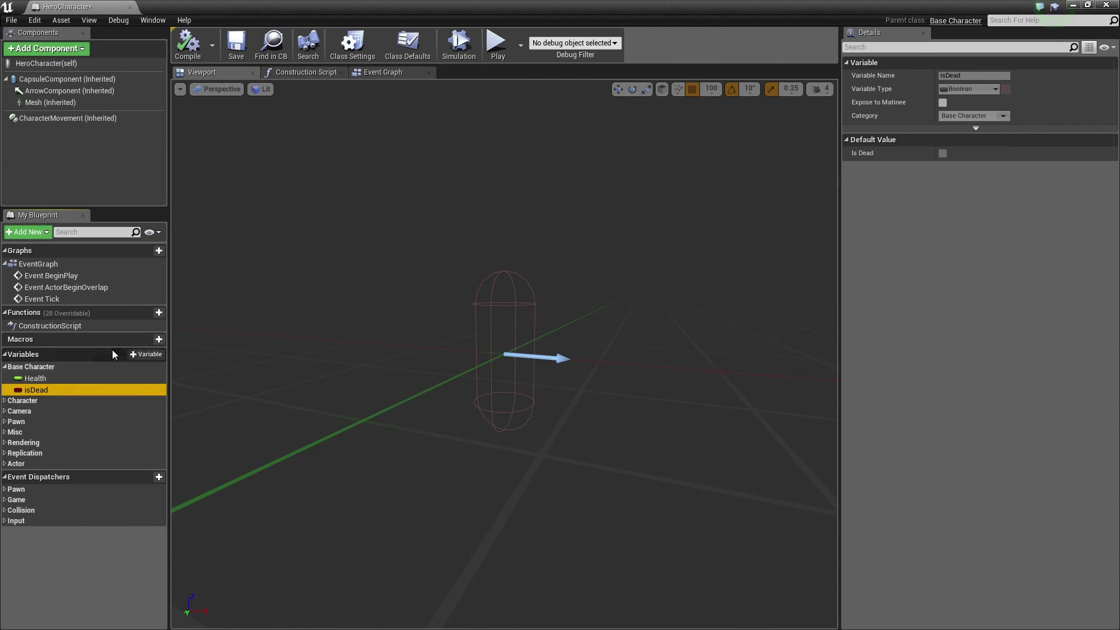
- Place a Calculate Health node in the EventGraph, then delete it
left_click(385, 73)
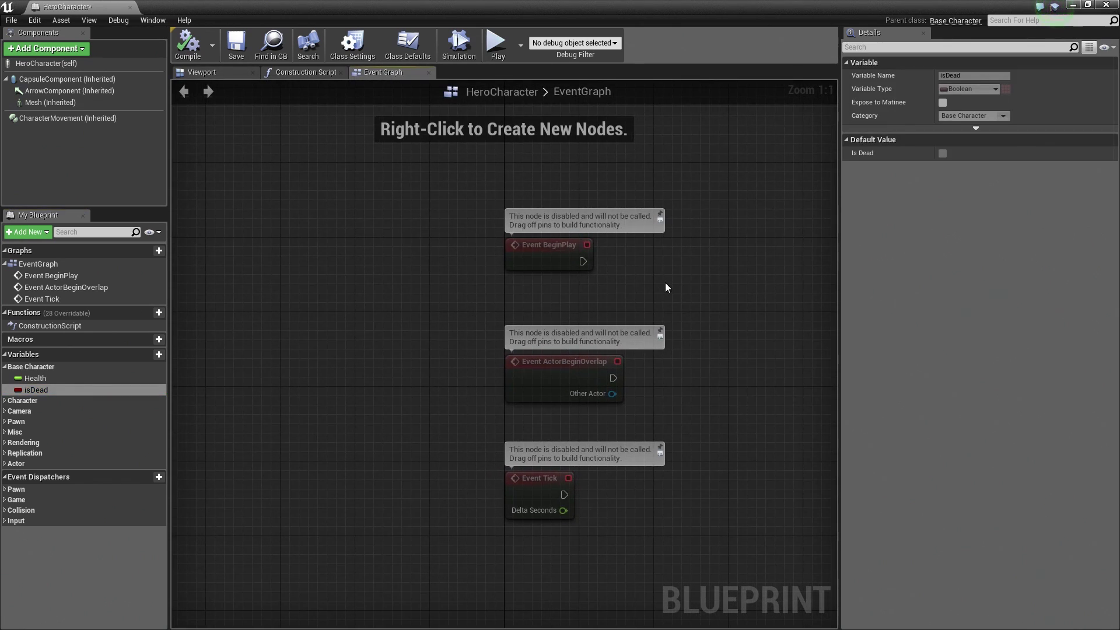
right_click_drag(621, 258, 266, 260)
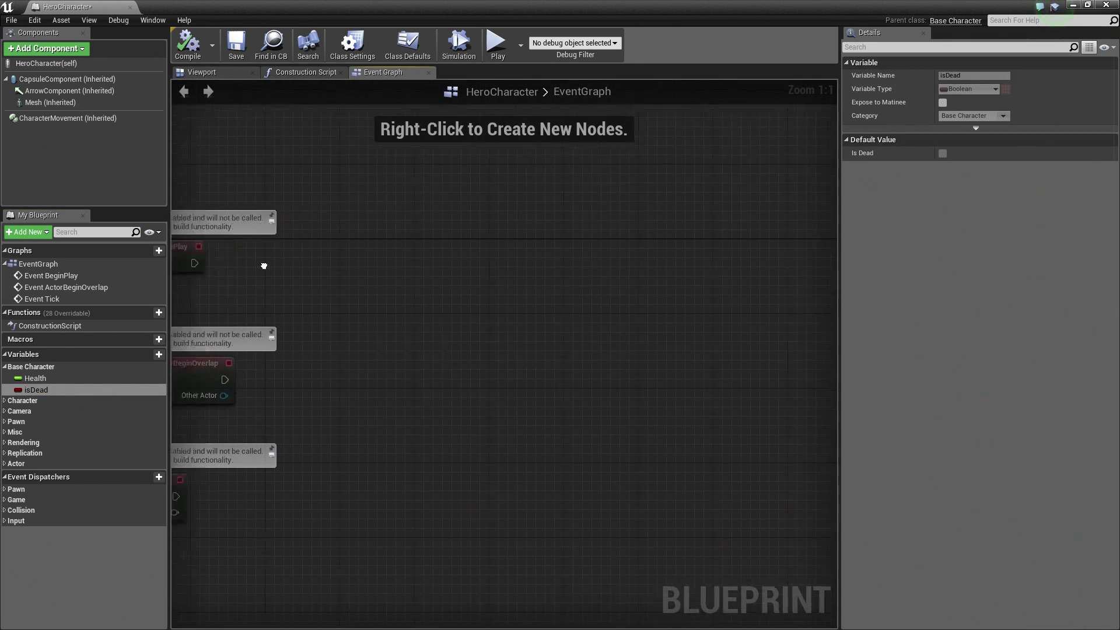
right_click(457, 272)
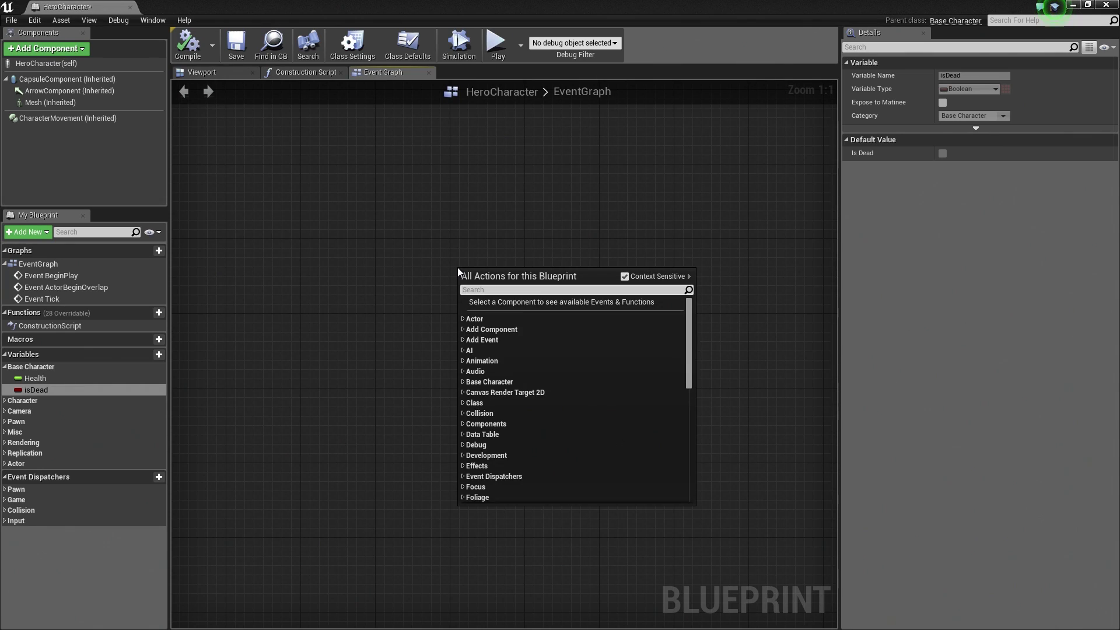
type("calculat")
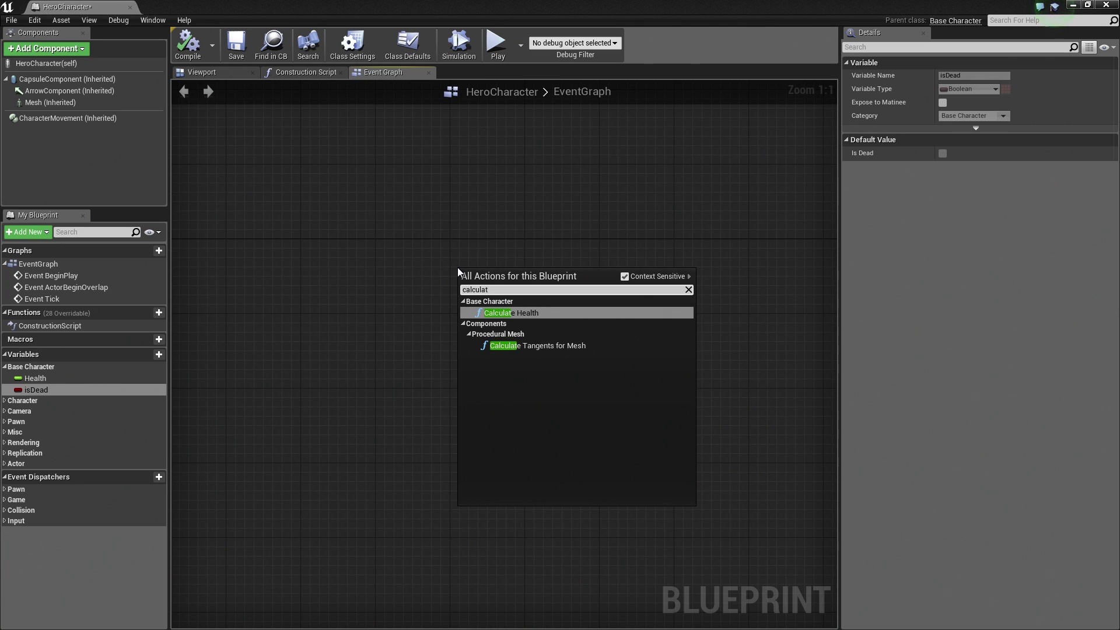
left_click(519, 313)
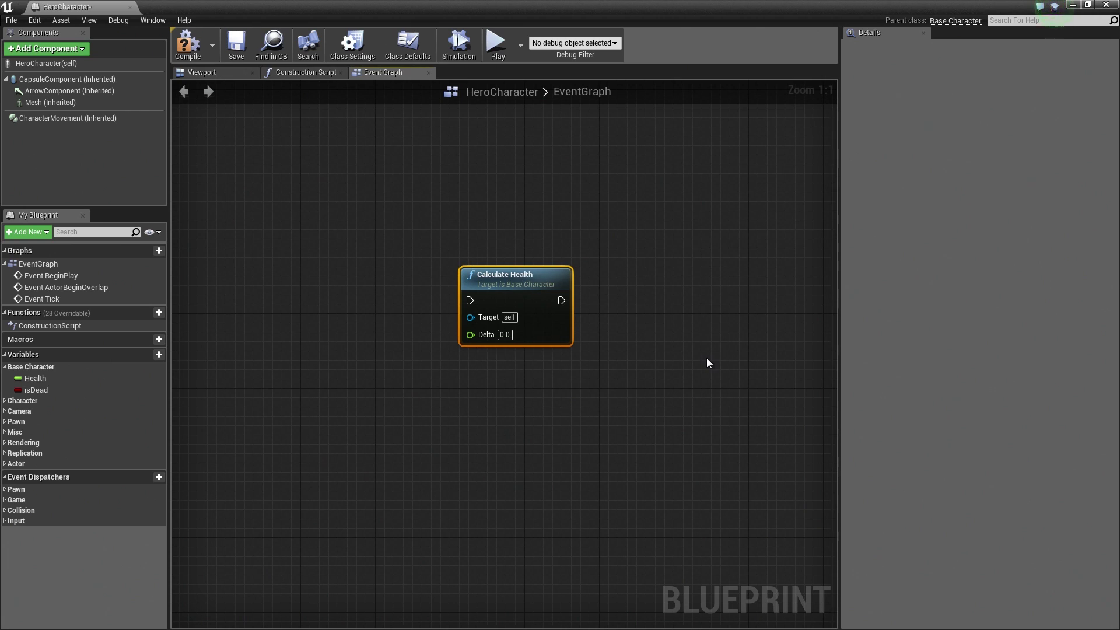
key("Delete")
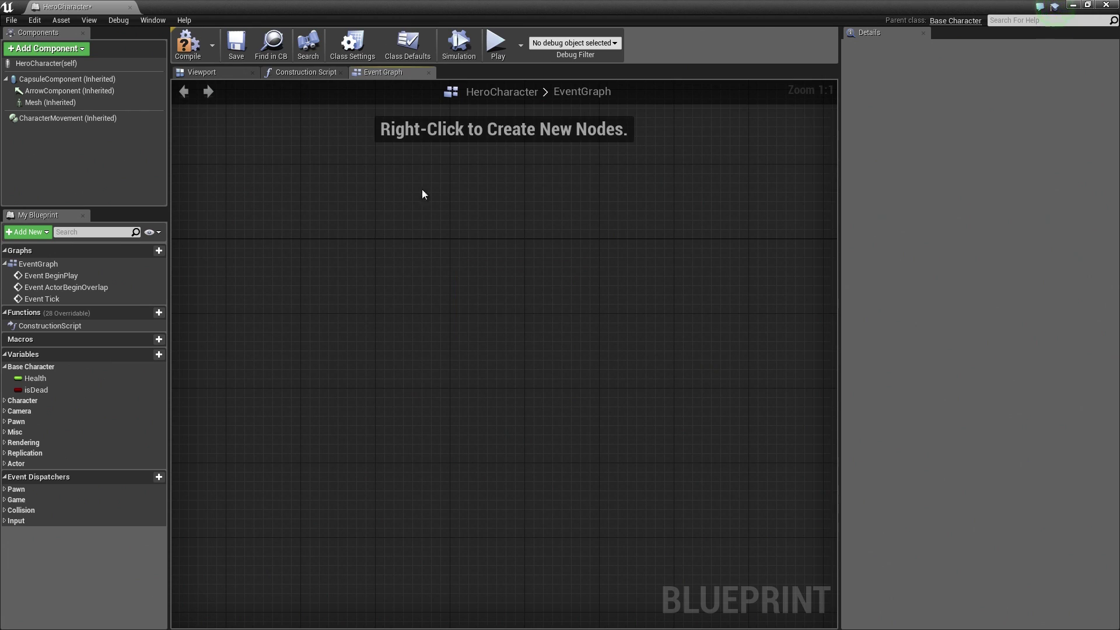
- Assign SK_Mannequin as the Skeletal Mesh of HeroCharacter's Mesh component
left_click(209, 71)
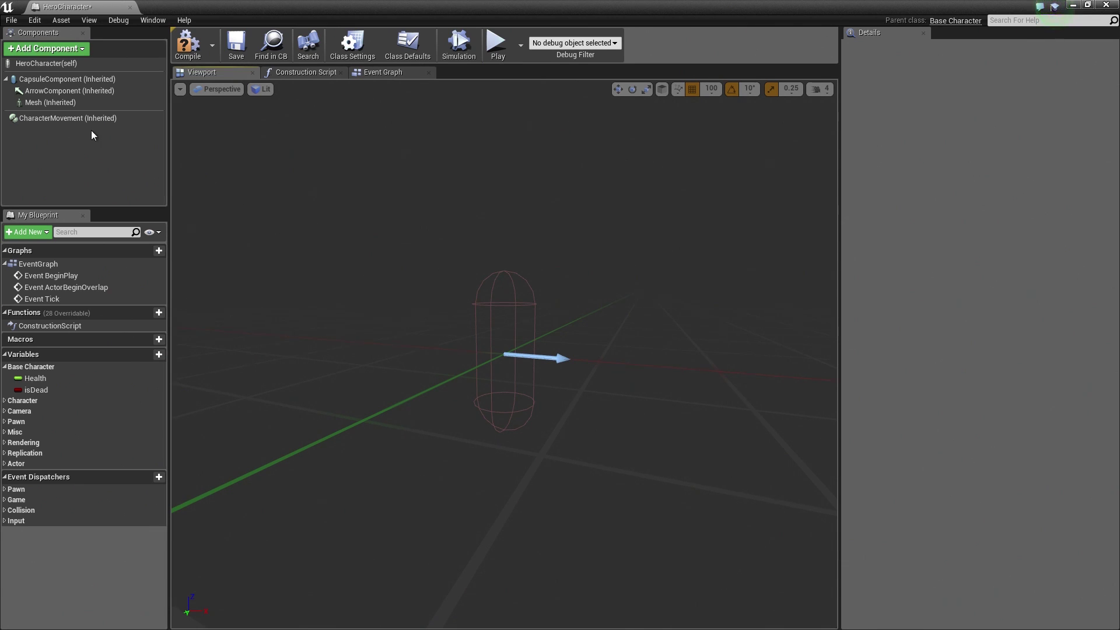
left_click(53, 103)
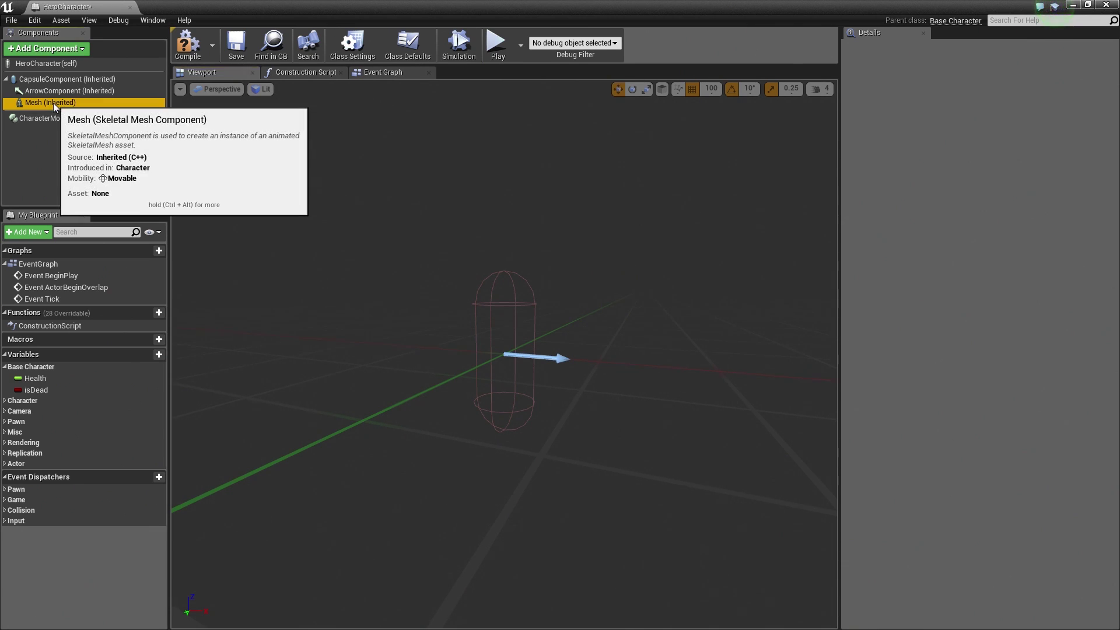
left_click_drag(53, 102, 217, 212)
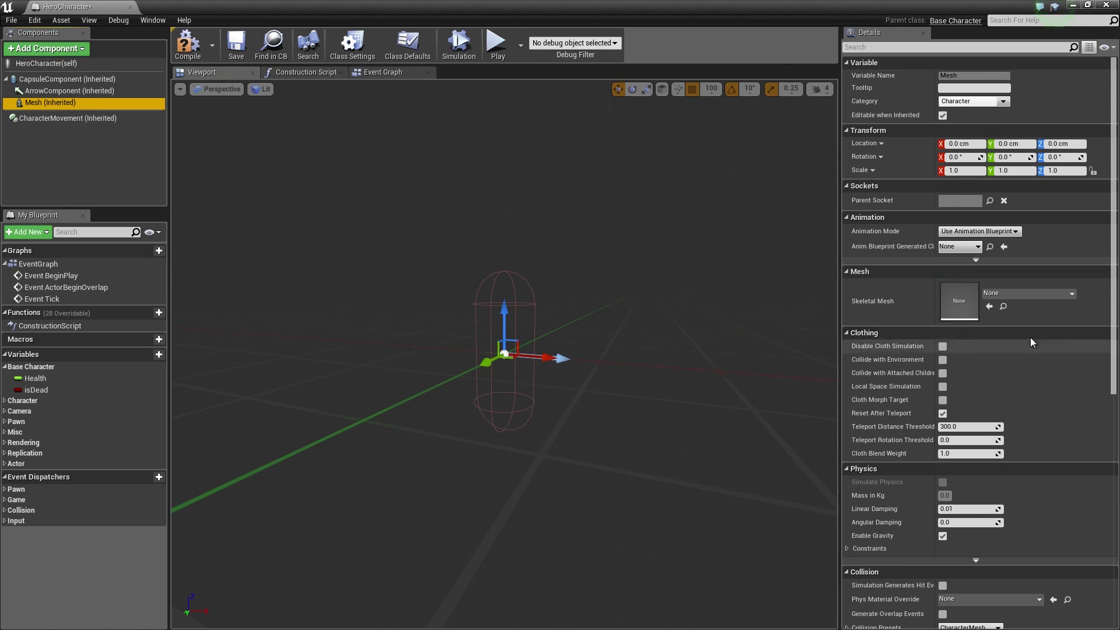
left_click(1029, 297)
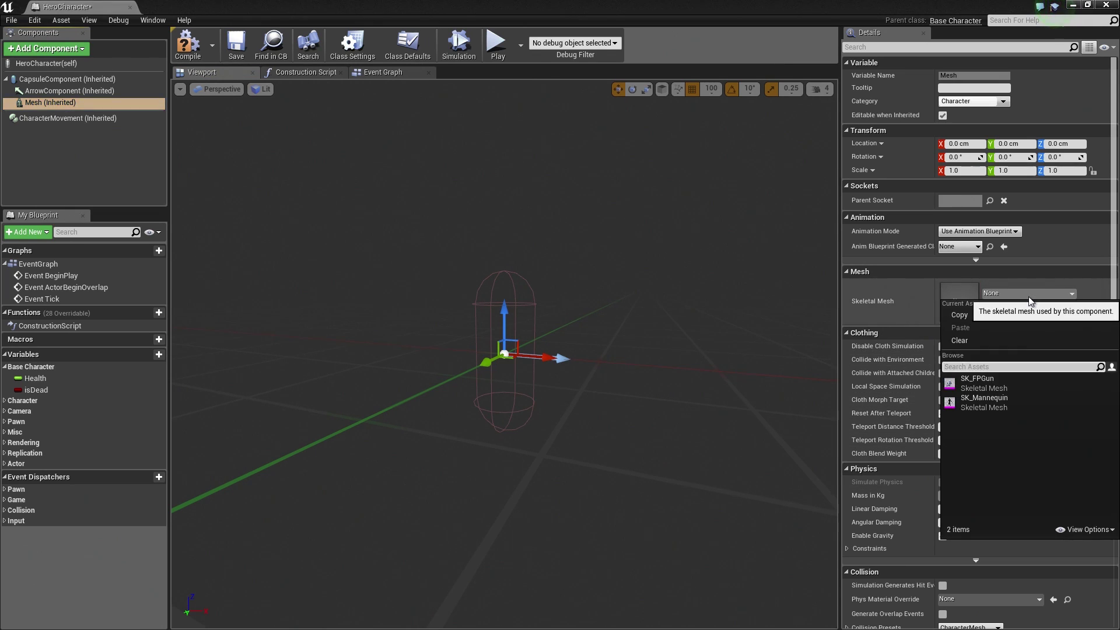
left_click(985, 402)
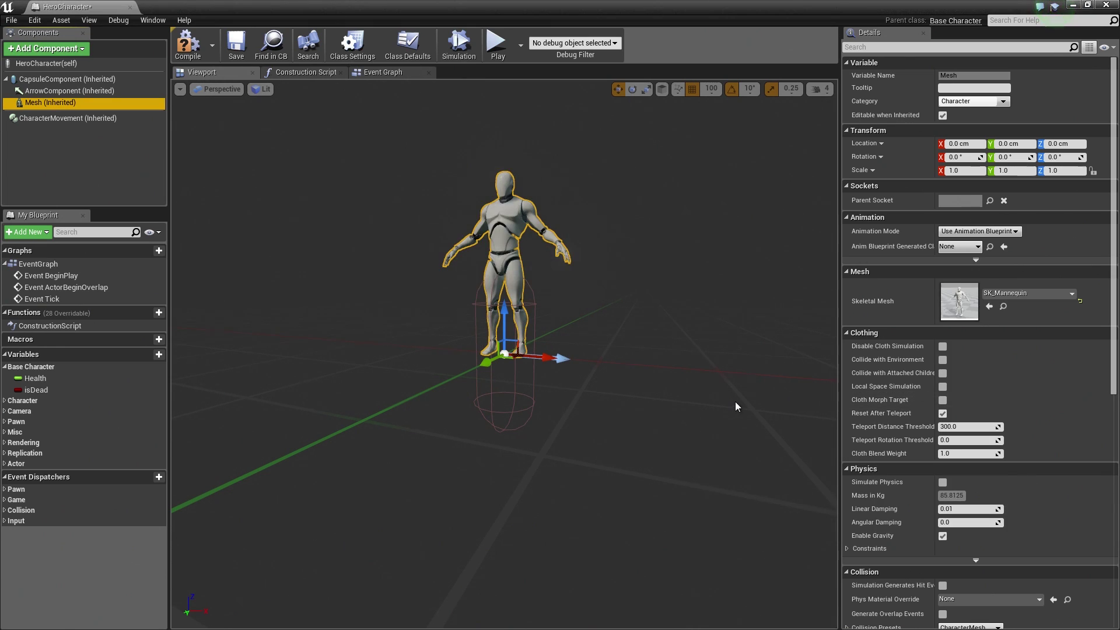
- Set position snap to 10 and move the mannequin to about -90 Z at the capsule base
left_click(504, 315)
left_click_drag(505, 316, 502, 384)
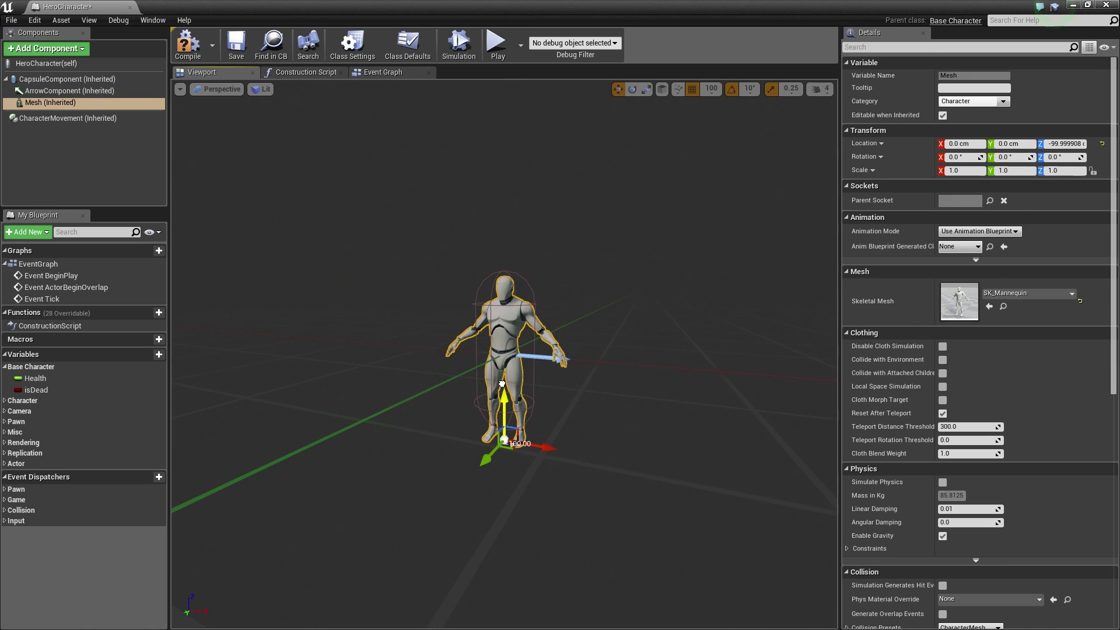
left_click(711, 89)
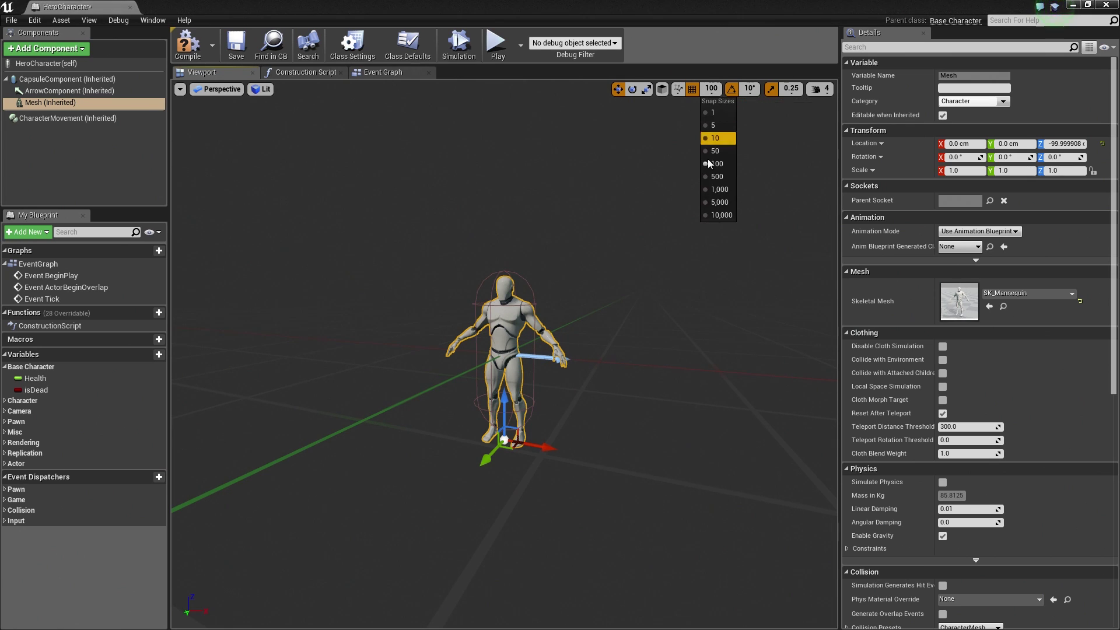
left_click(714, 138)
right_click_drag(650, 231, 649, 263)
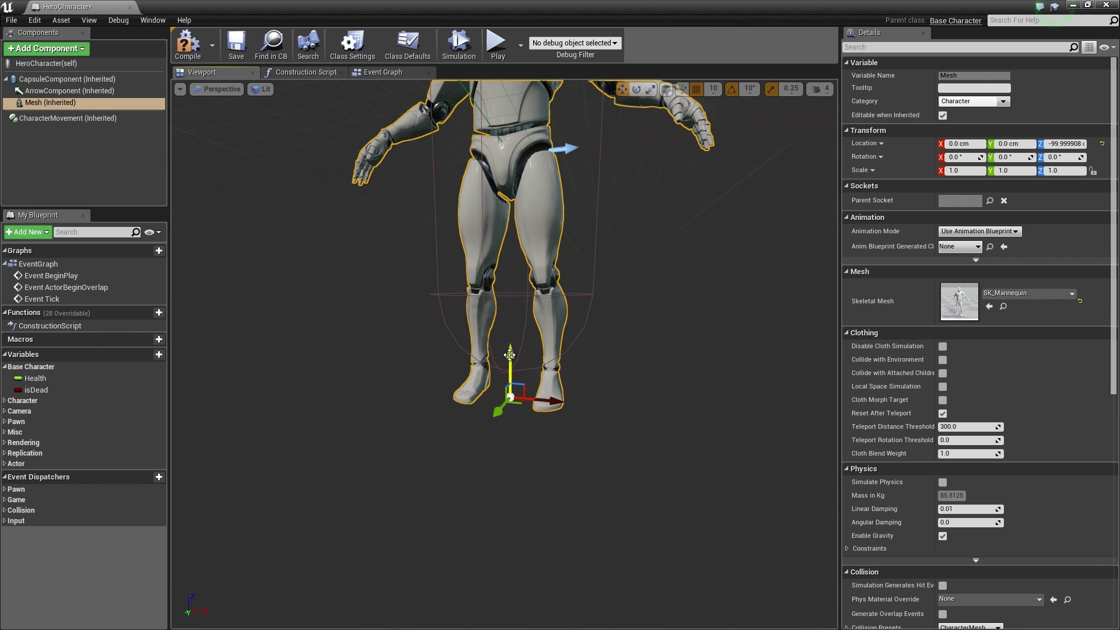
left_click_drag(509, 356, 511, 333)
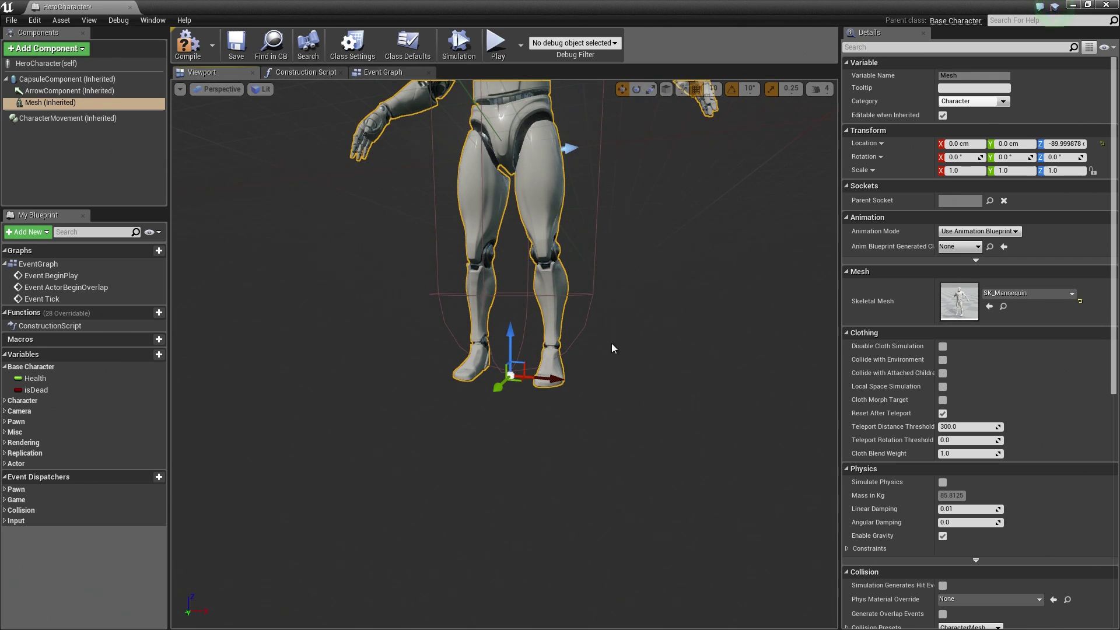
mouse_move(510, 334)
right_mouse_down()
mouse_move(509, 420)
mouse_move(456, 420)
right_mouse_up()
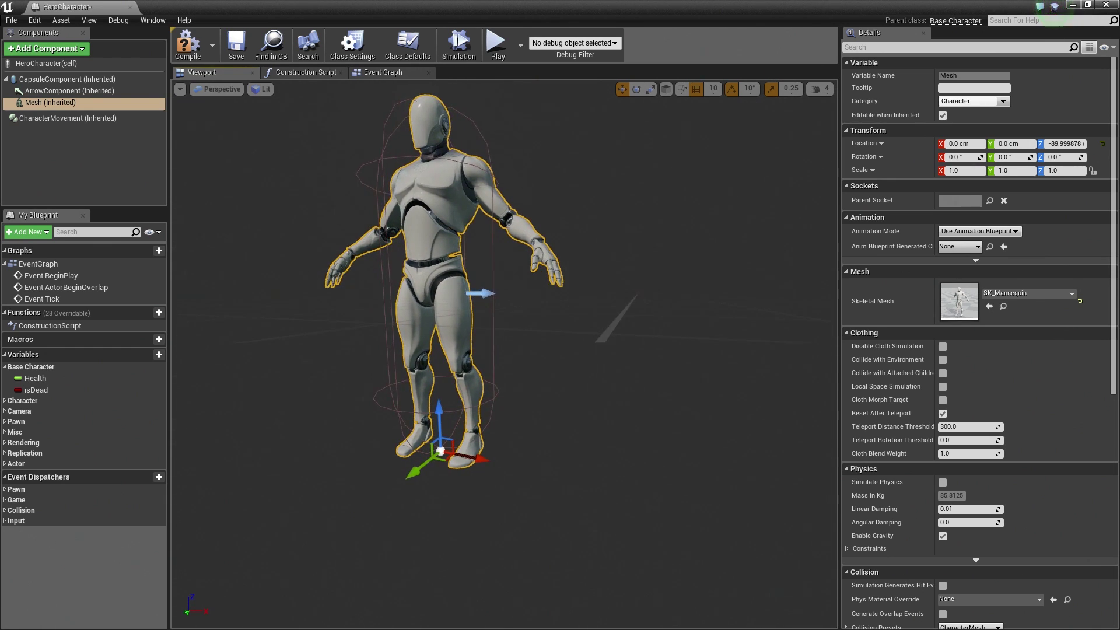
- Rotate the mannequin mesh -90 degrees around Z to face the forward arrow
right_click_drag(604, 367, 601, 367)
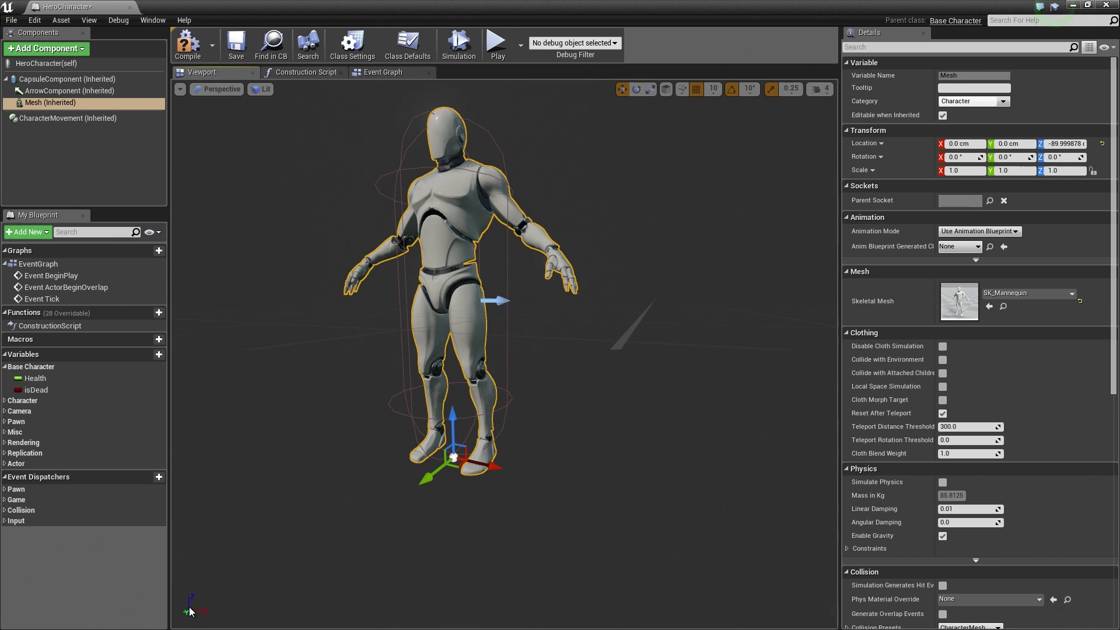
right_click_drag(570, 469, 584, 463)
key("e")
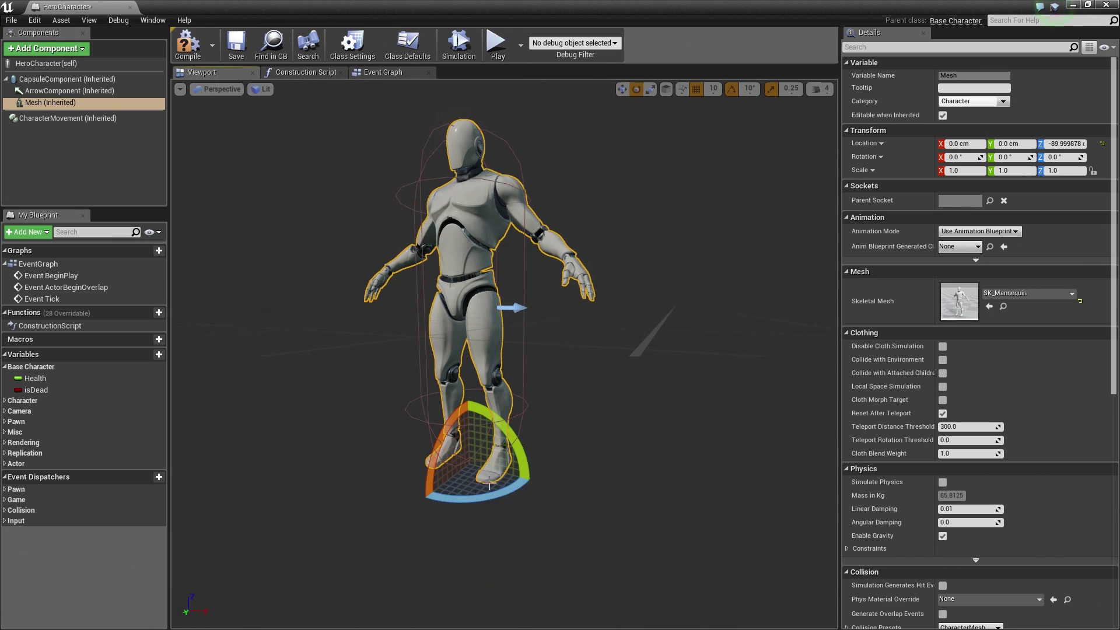
left_click_drag(466, 500, 534, 480)
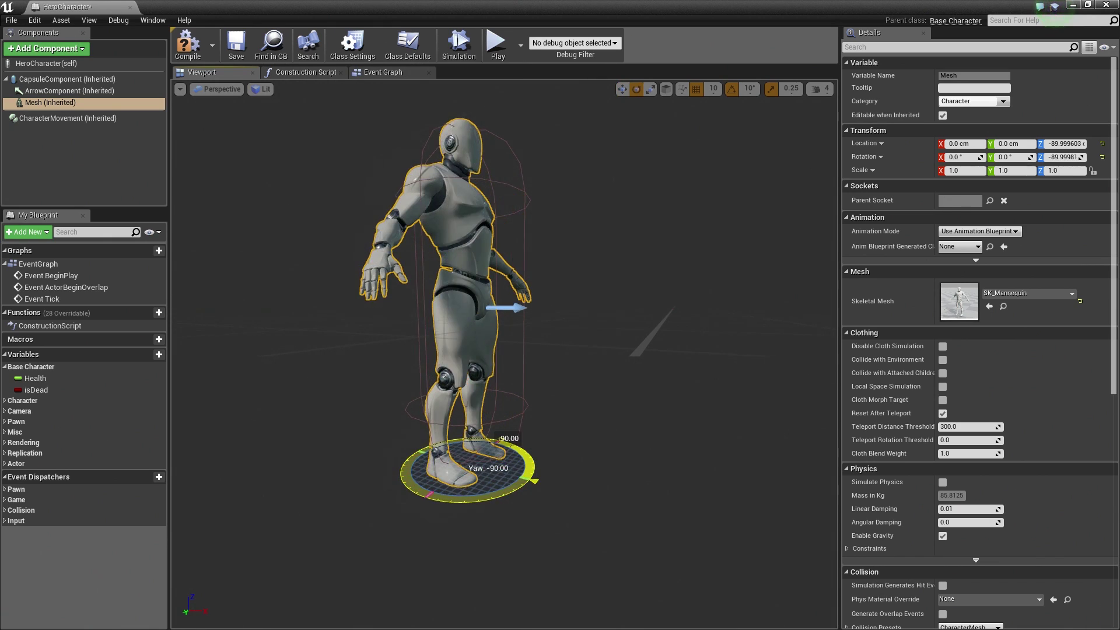
mouse_move(533, 480)
right_mouse_down()
mouse_move(578, 473)
mouse_move(613, 403)
right_mouse_up()
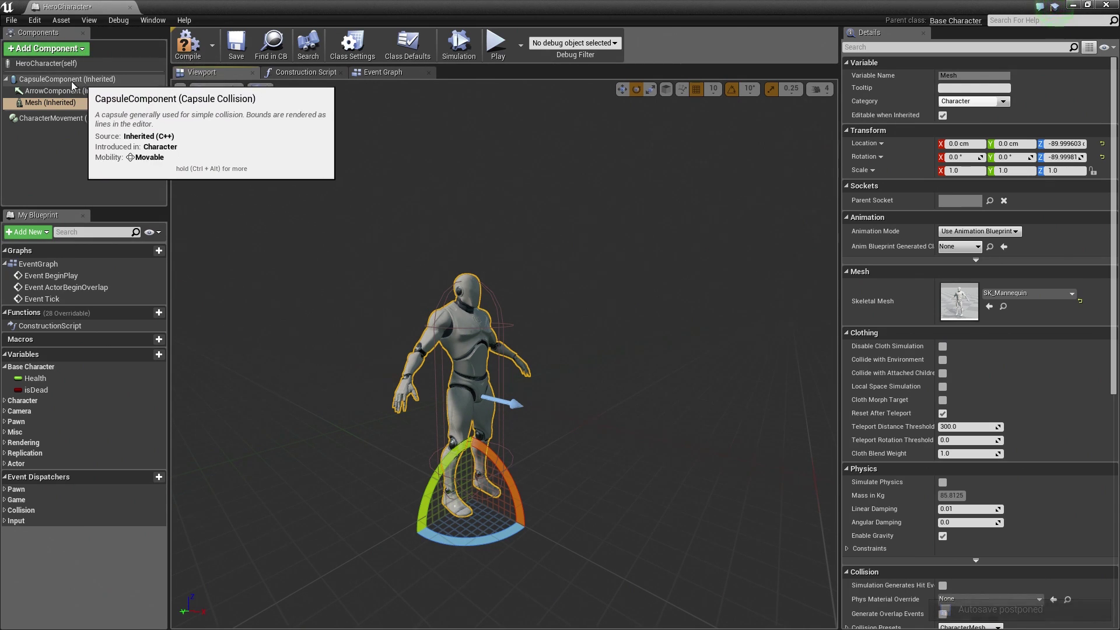
- Add a Spring Arm component, keep the default name SpringArm, and select it
left_click(59, 50)
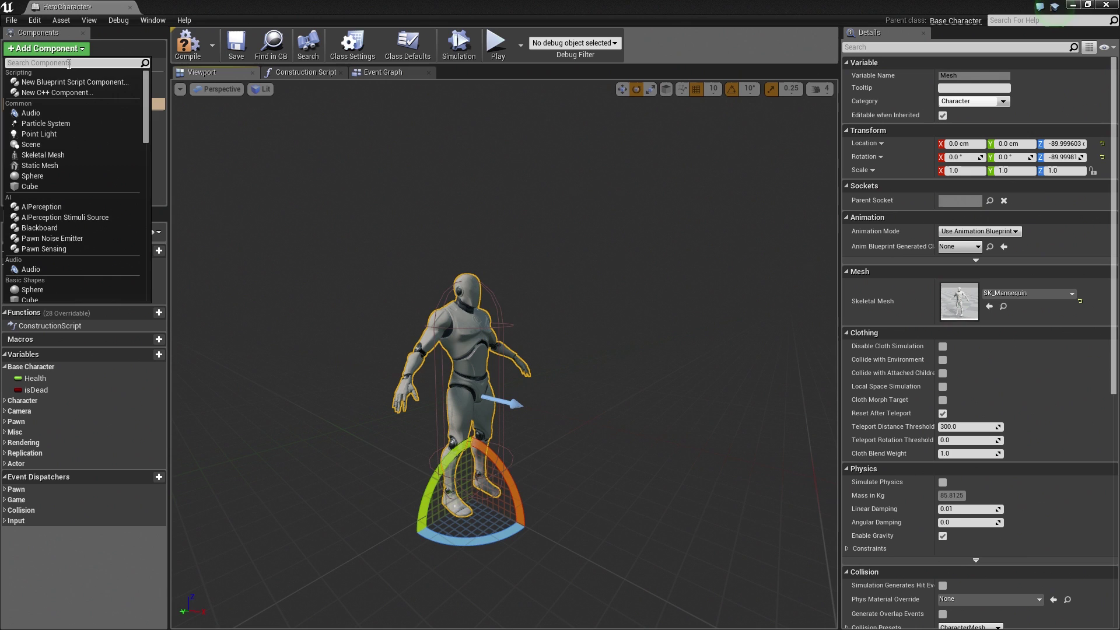
type("spring")
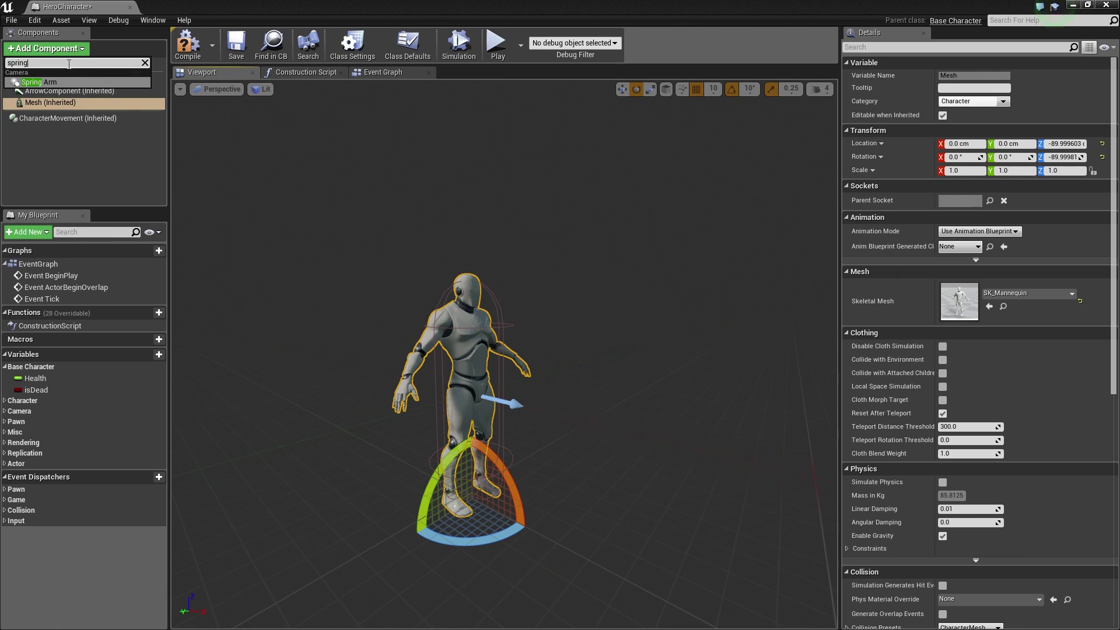
left_click(40, 81)
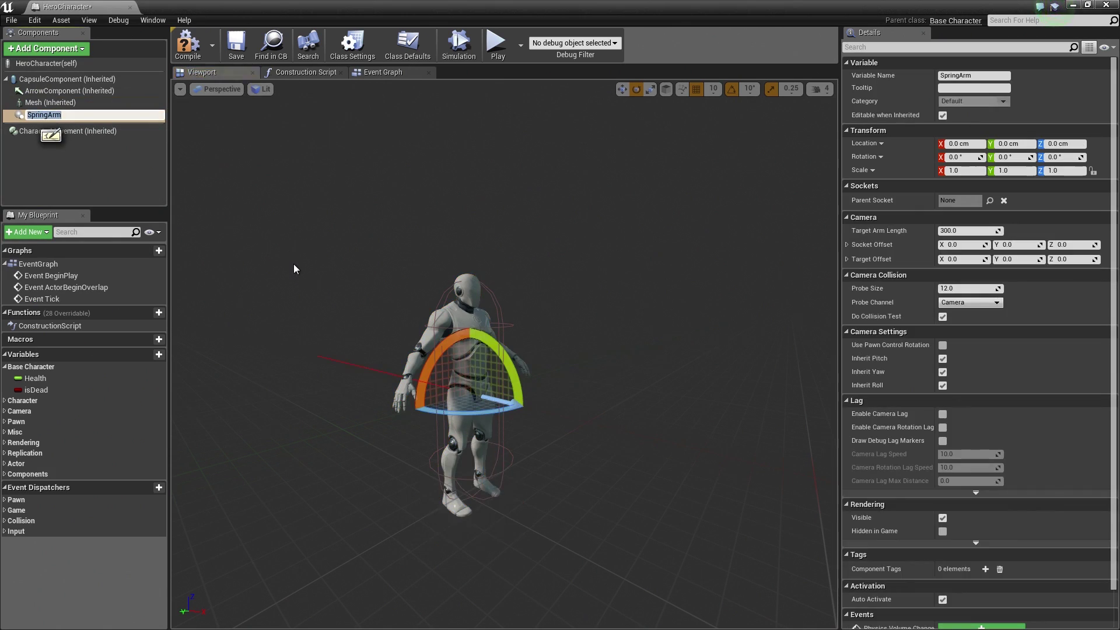
left_click(87, 168)
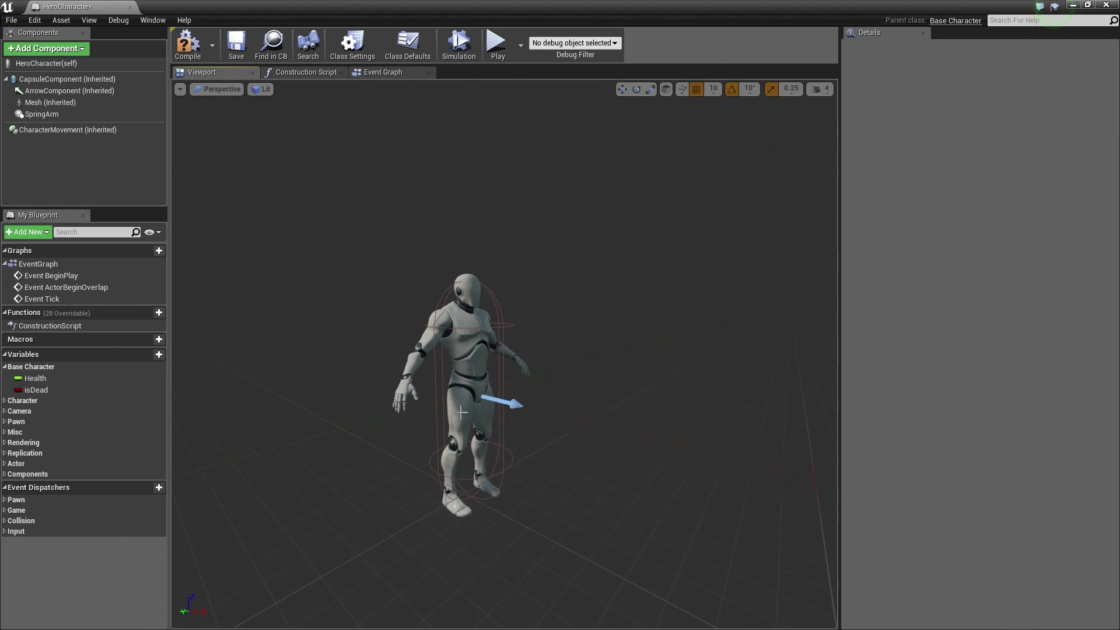
left_click(44, 115)
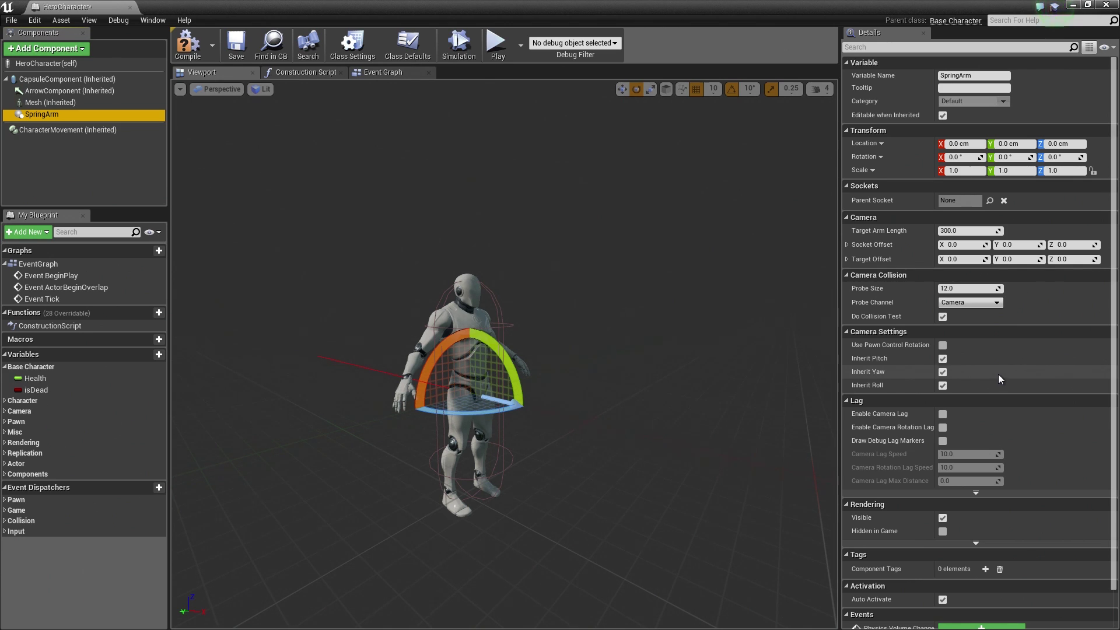
- Uncheck Inherit Pitch, Yaw, Roll and Do Collision Test, then rename SpringArm to SelfieStick
left_click(943, 358)
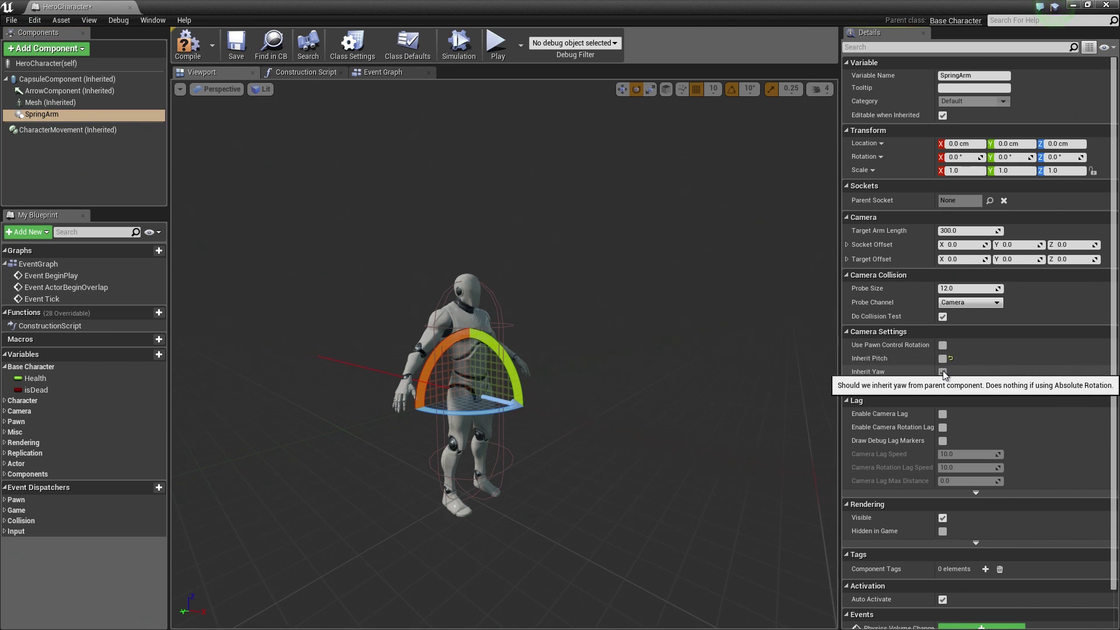
left_click(943, 371)
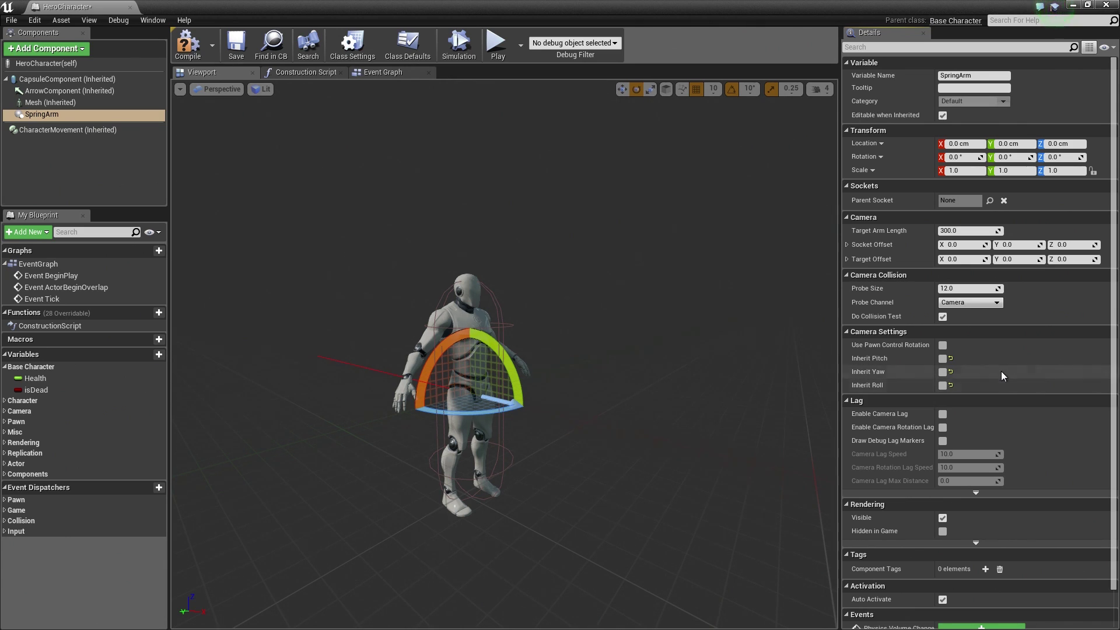
left_click(943, 317)
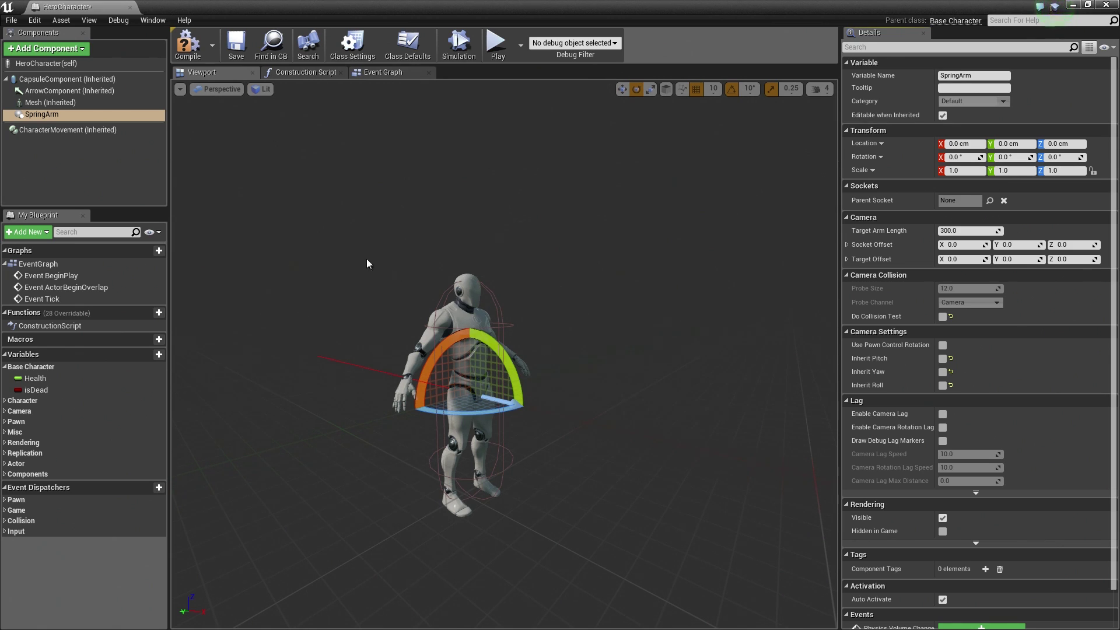
double_click(48, 113)
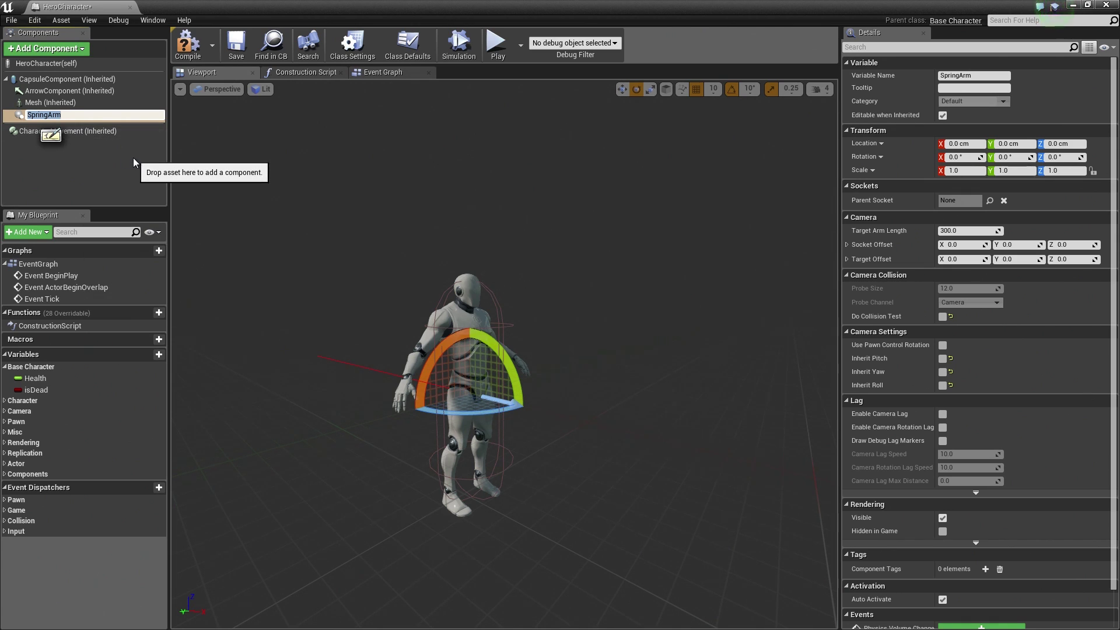
type("Selfie")
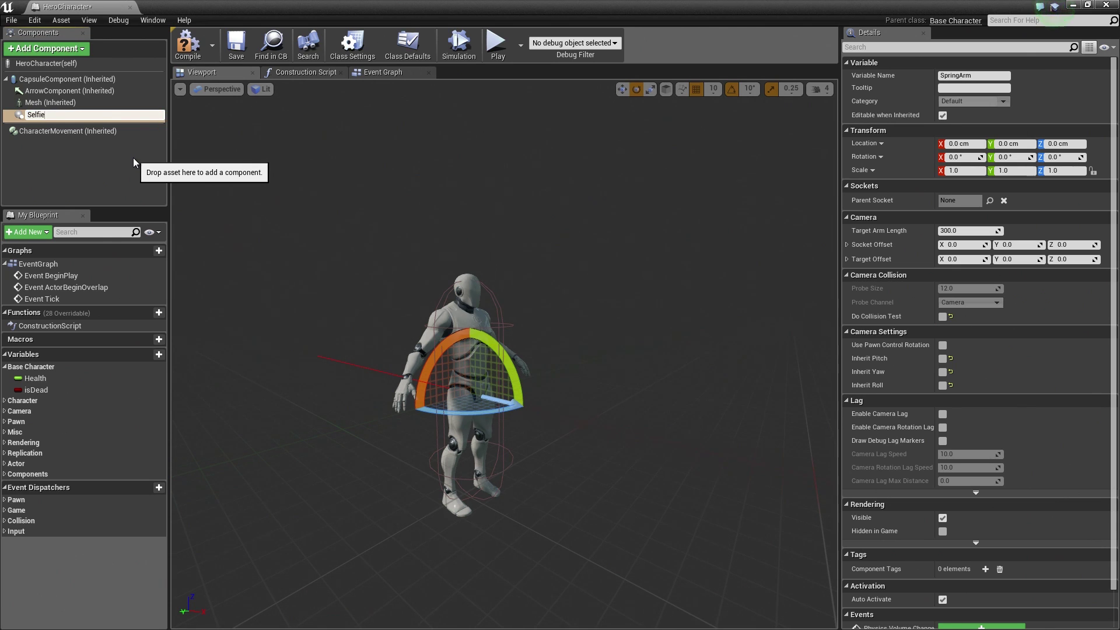
type("Stick")
key("Return")
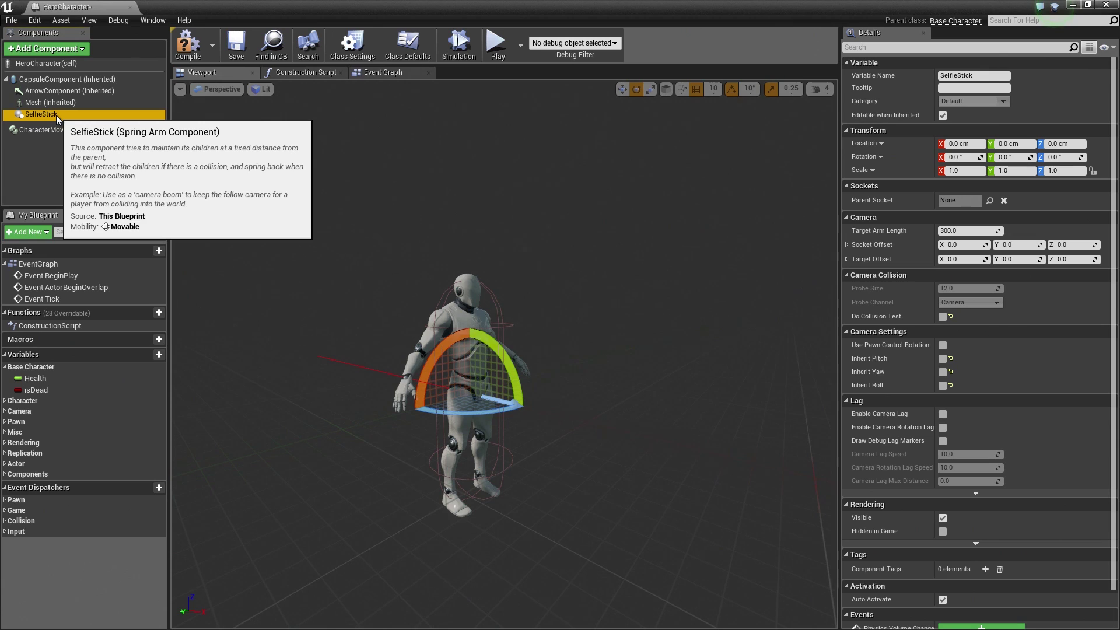
- Add a Camera component named HeroCam, parent it under SelfieStick, and select SelfieStick
left_click(42, 52)
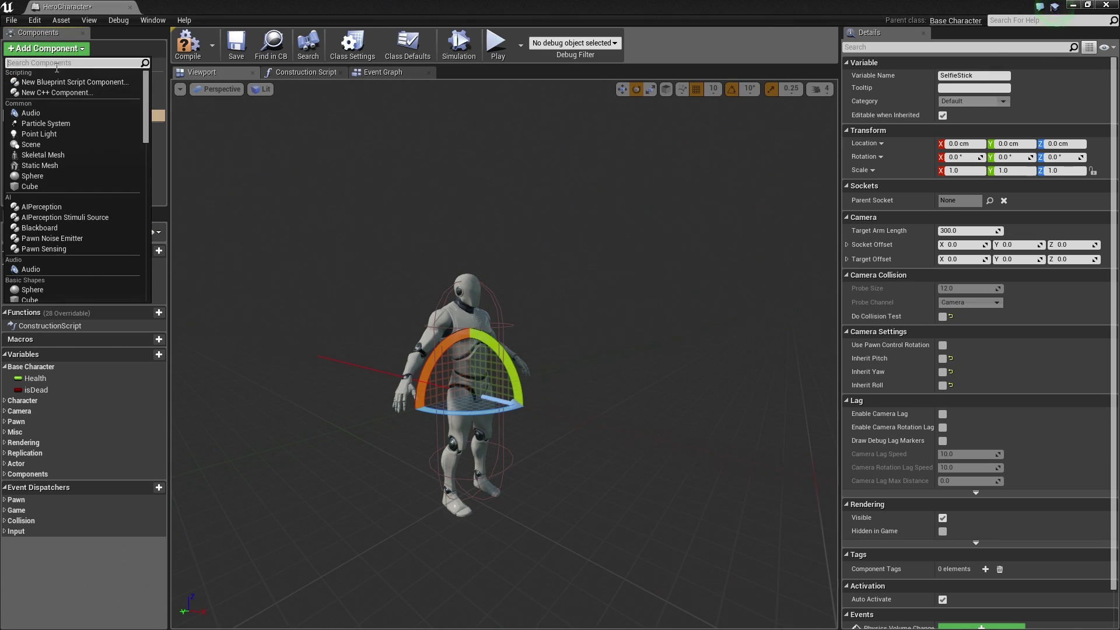
type("camera")
key("Return")
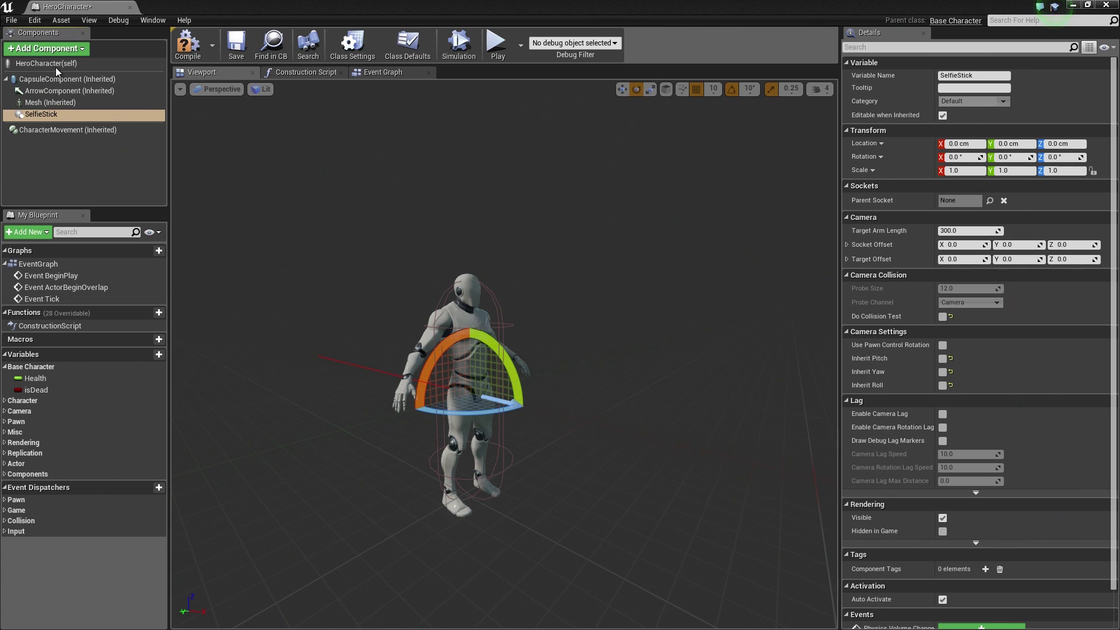
type("Her")
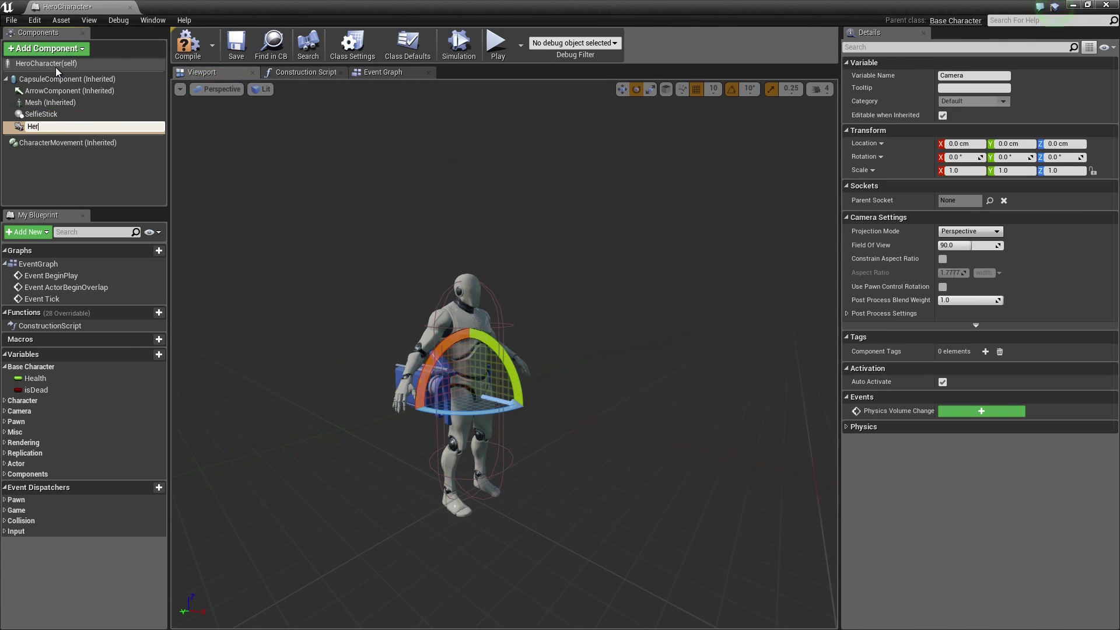
type("oCam")
key("Return")
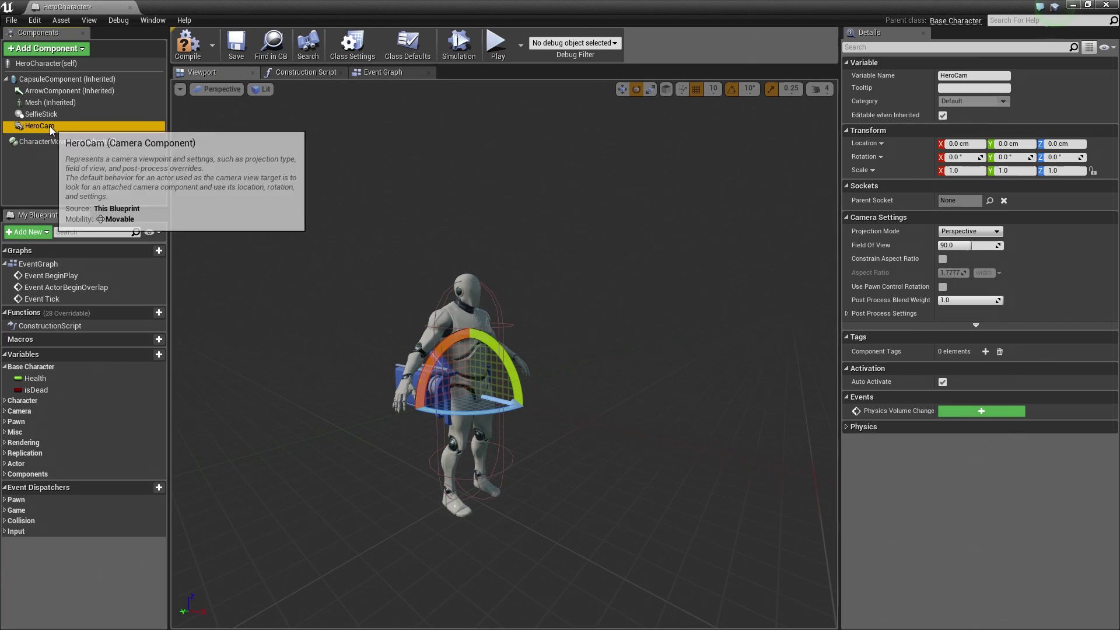
left_click_drag(48, 129, 41, 114)
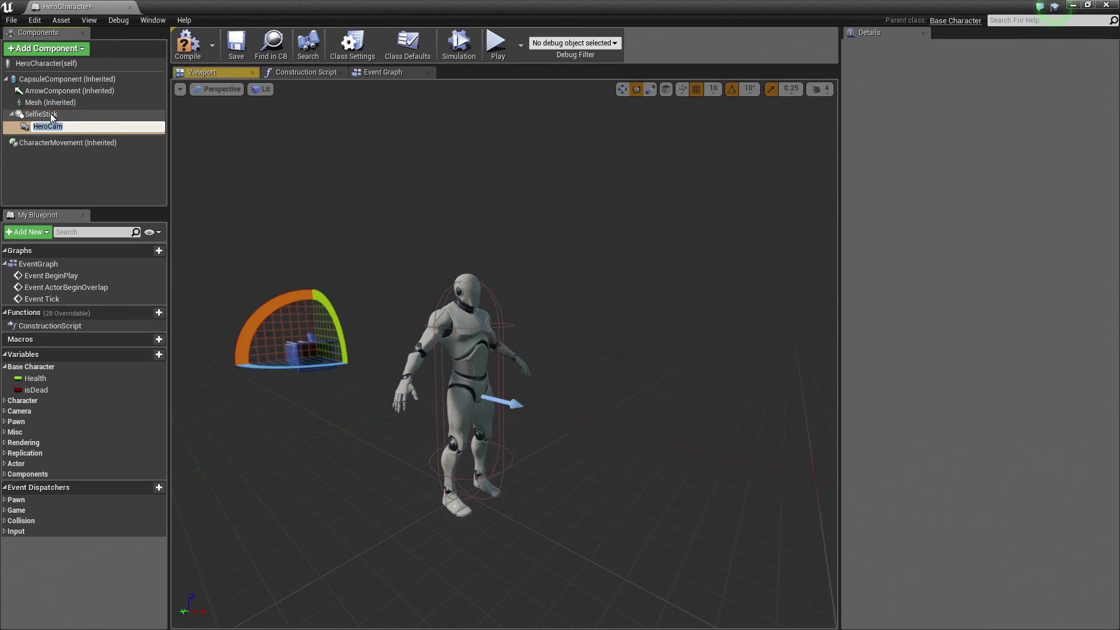
left_click(40, 115)
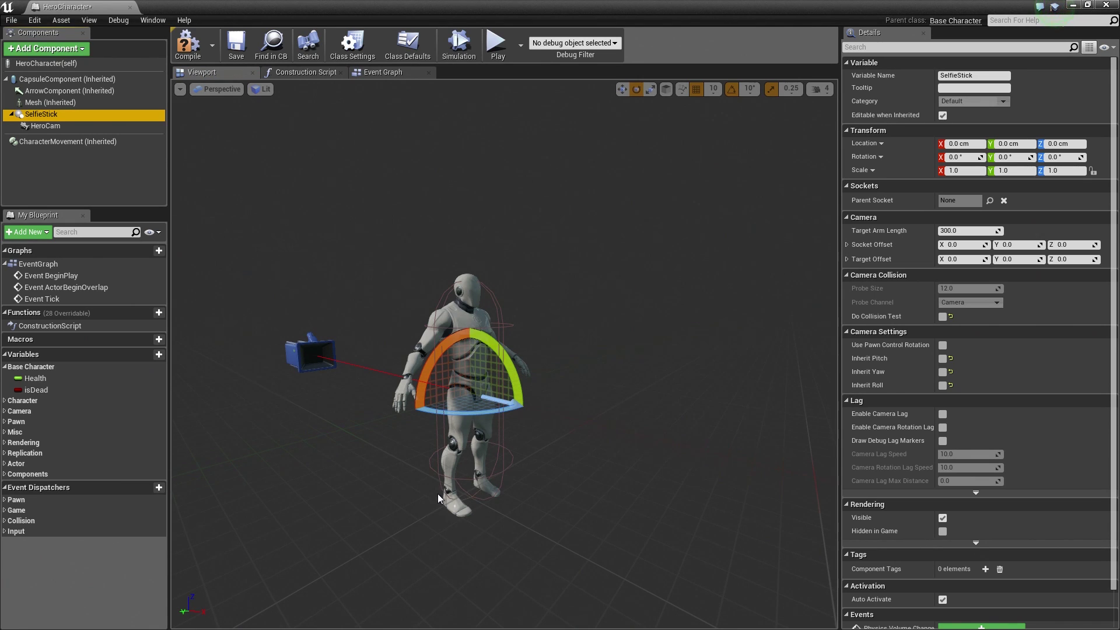
mouse_move(440, 497)
left_mouse_down()
mouse_move(526, 499)
mouse_move(549, 344)
left_mouse_up()
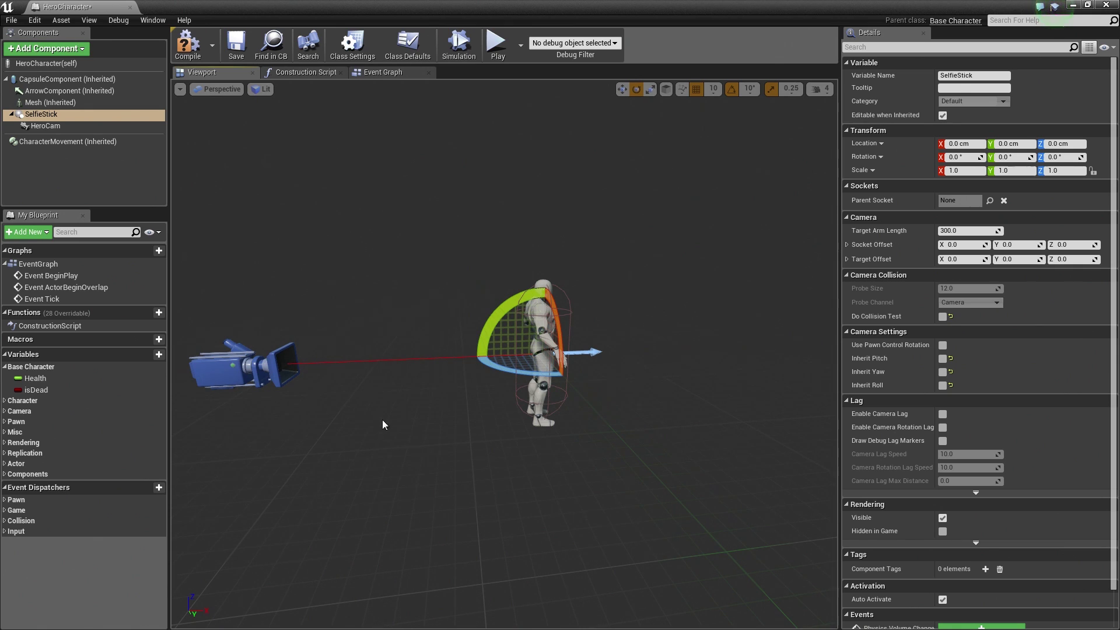
- Tilt the SelfieStick down to -70° pitch with the rotation gizmo
left_click_drag(486, 325, 487, 326)
left_click_drag(609, 351, 563, 412)
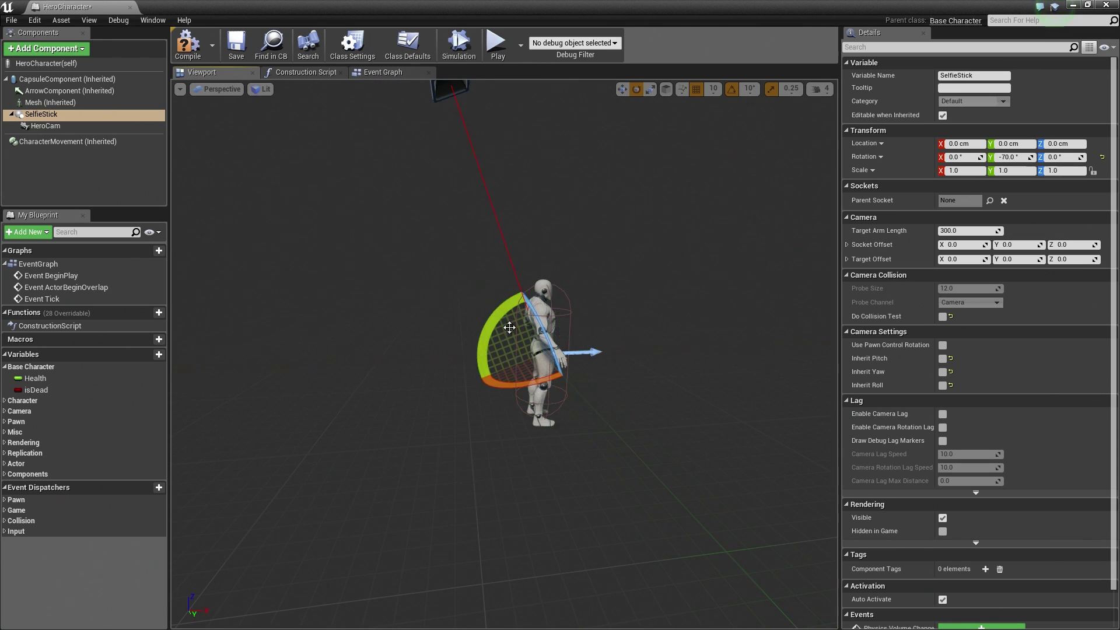
right_click_drag(560, 350, 561, 297)
right_click_drag(638, 231, 637, 232)
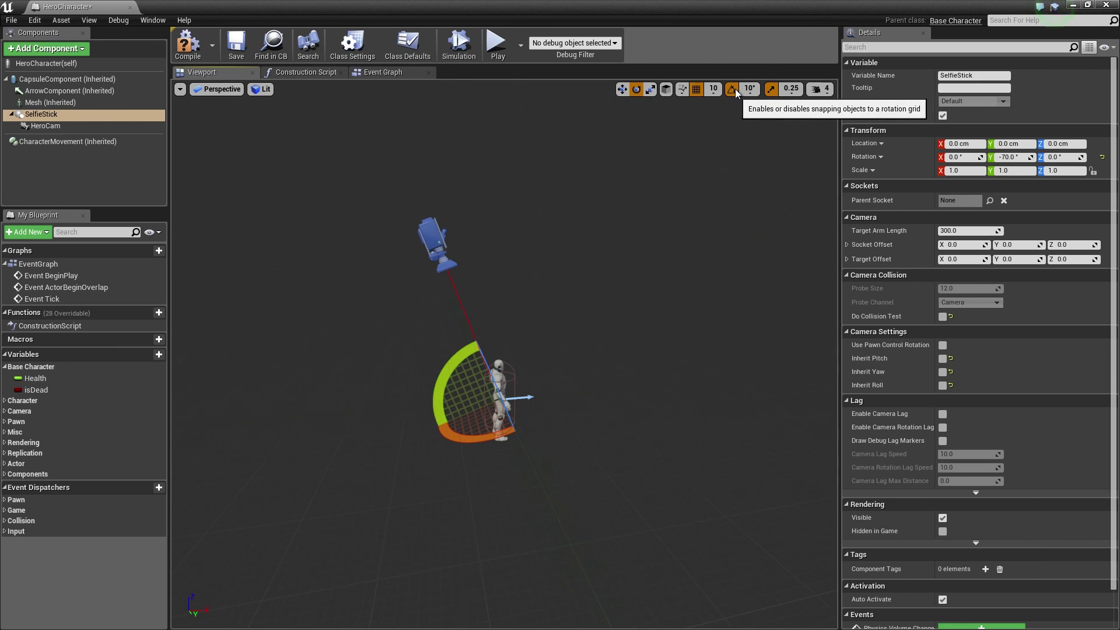
- Move HeroCam back along X to -300 cm with the move gizmo
left_click(431, 246)
mouse_move(505, 297)
middle_mouse_down()
mouse_move(601, 334)
mouse_move(614, 323)
middle_mouse_up()
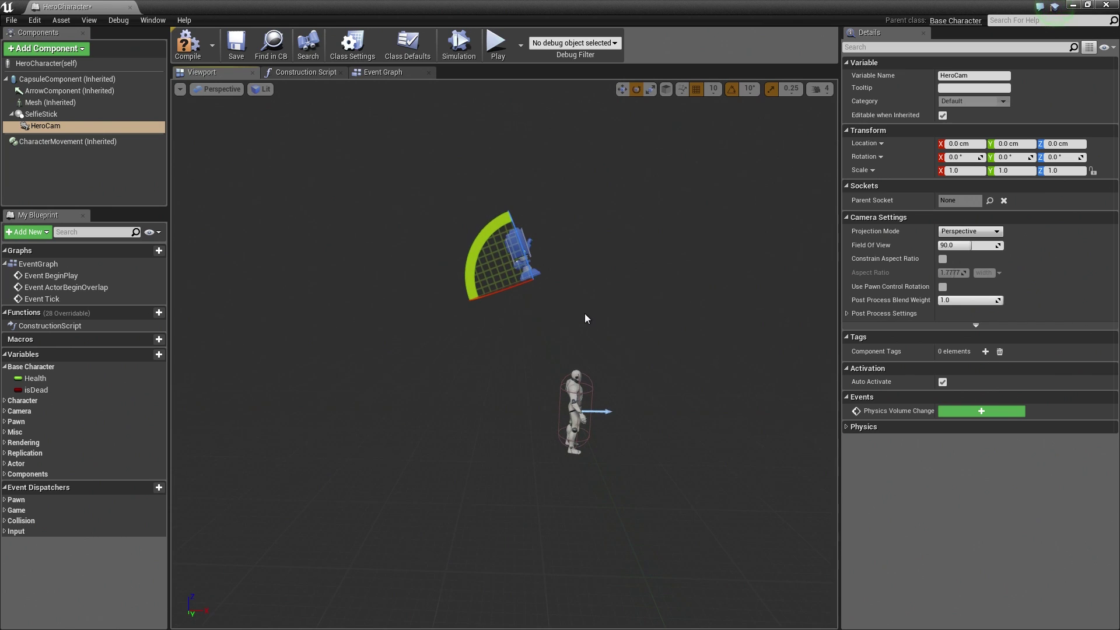
key("w")
left_click_drag(548, 319, 481, 165)
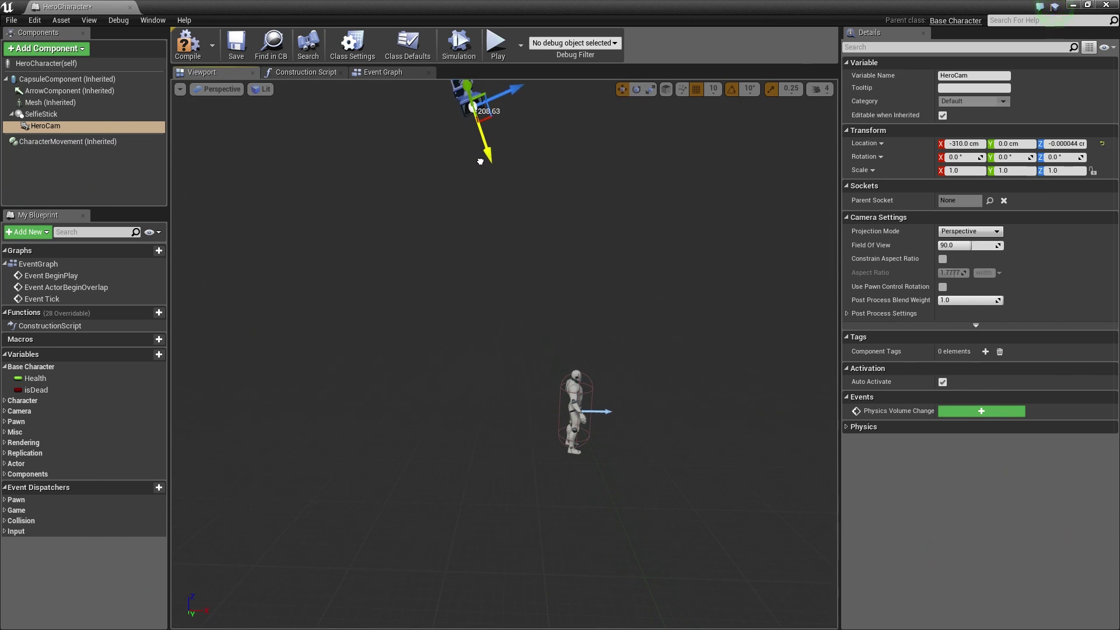
left_click_drag(481, 164, 483, 170)
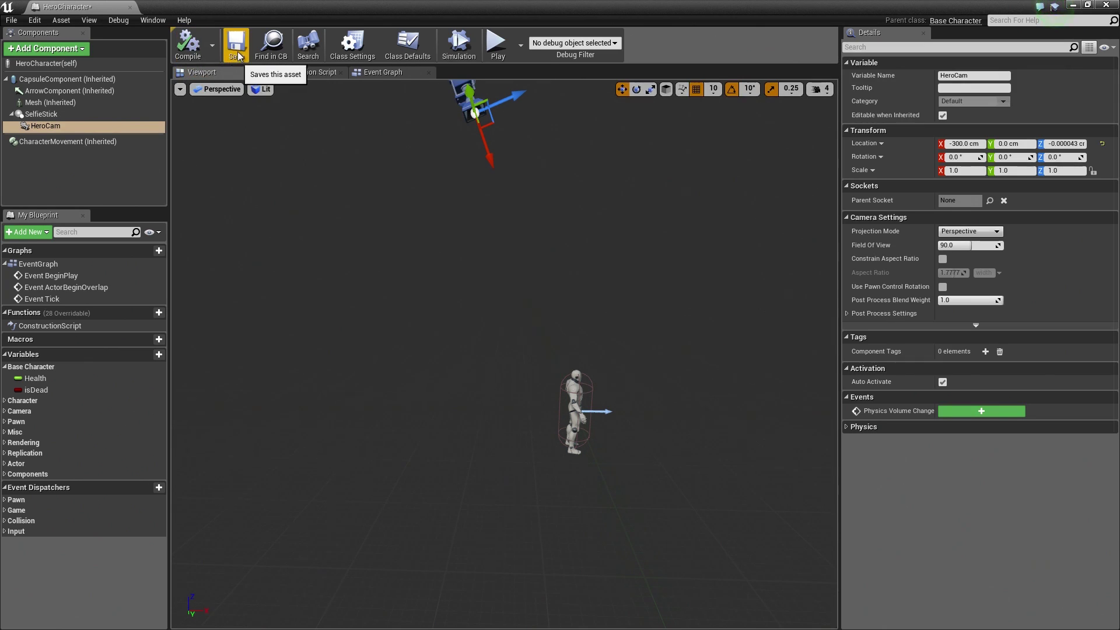
- Close the HeroCharacter blueprint and drop a HeroCharacter into the ArenaMap viewport
left_click(131, 8)
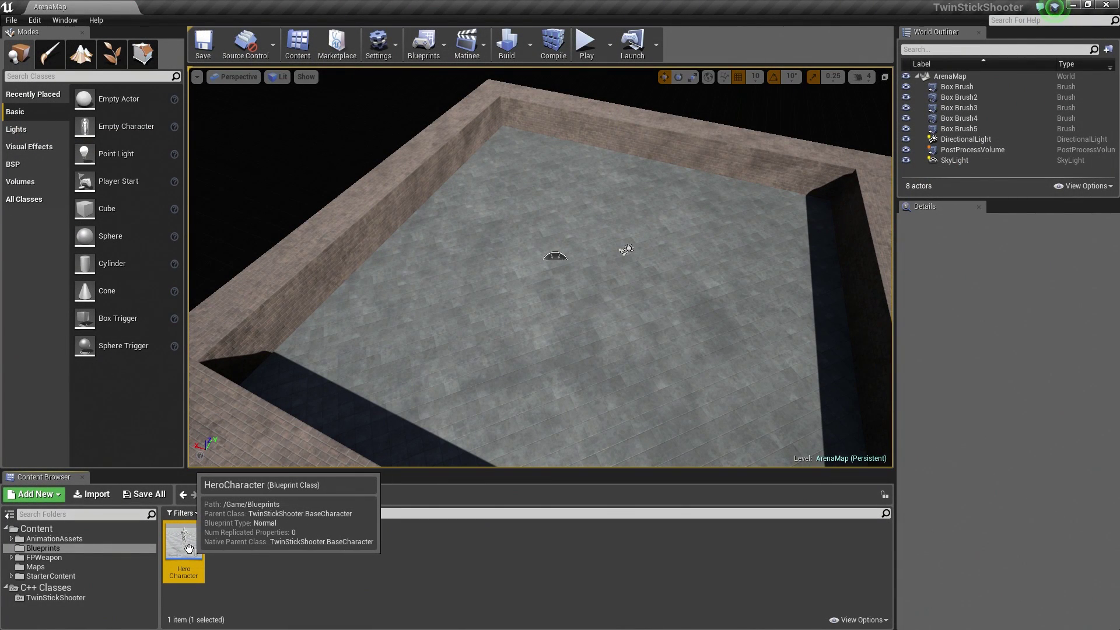
left_click_drag(184, 549, 462, 365)
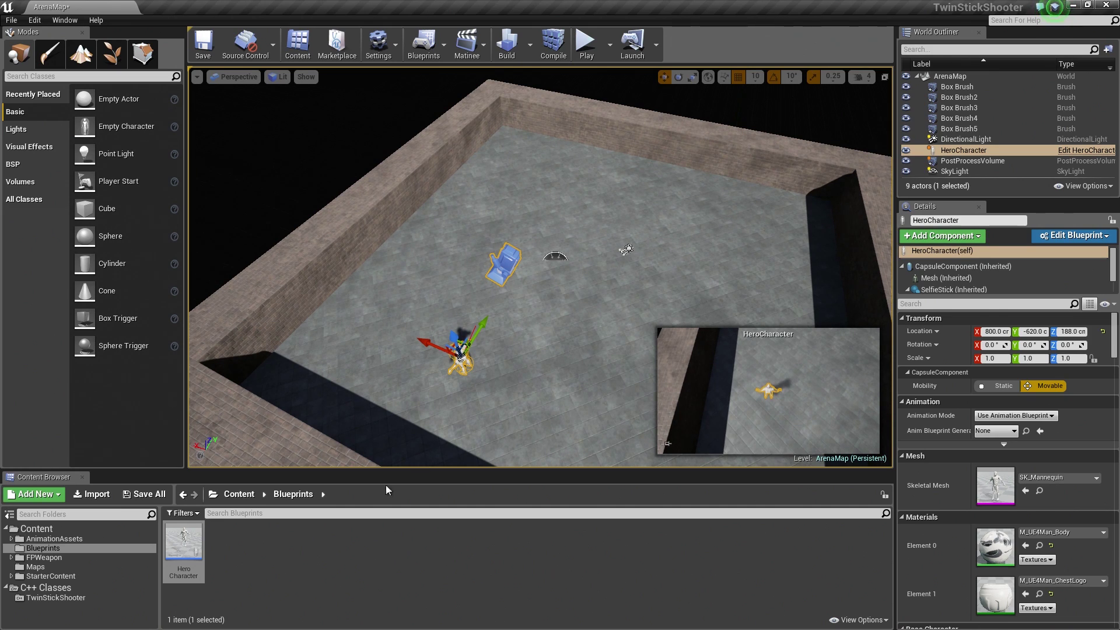
- Reopen the HeroCharacter blueprint as a smaller window beside the level
double_click(182, 544)
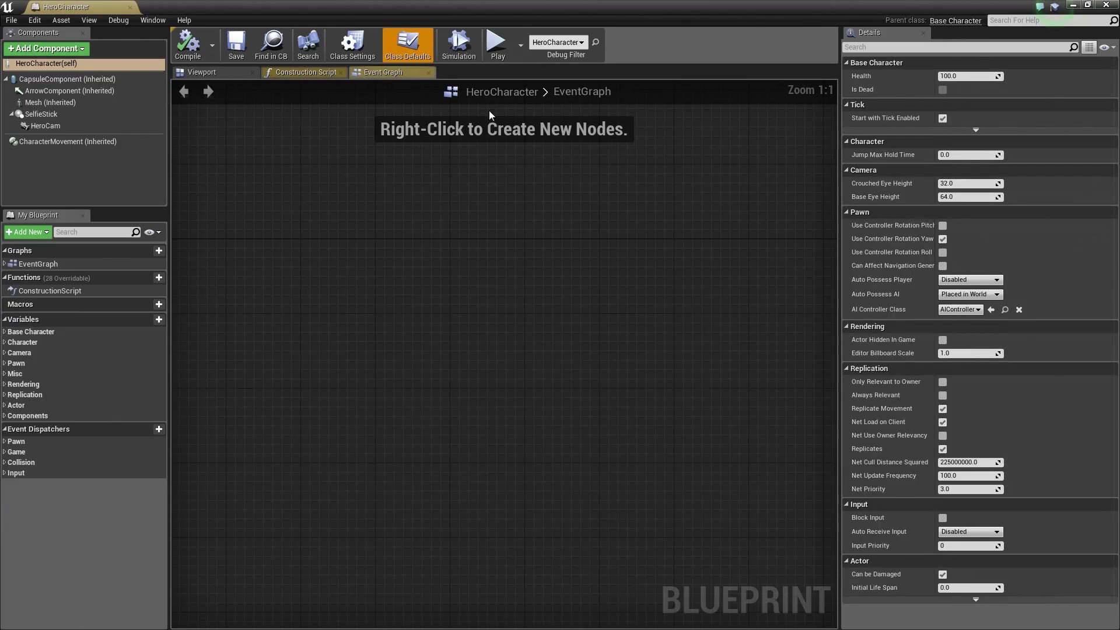
double_click(435, 12)
mouse_move(464, 35)
left_mouse_down()
mouse_move(270, 251)
mouse_move(251, 252)
left_mouse_up()
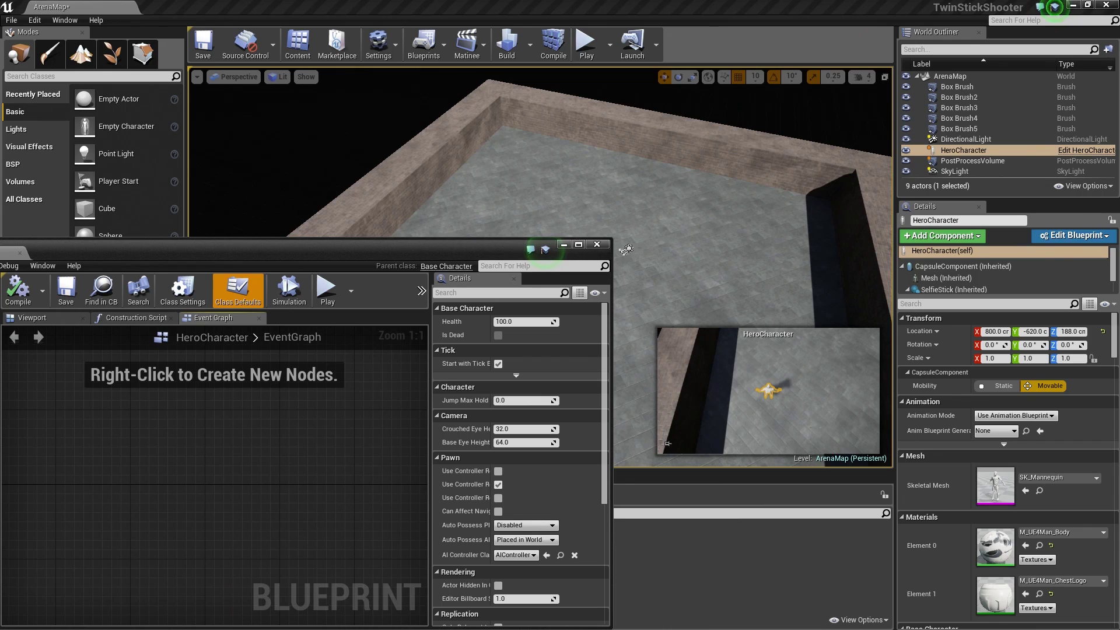
left_click_drag(394, 248, 487, 135)
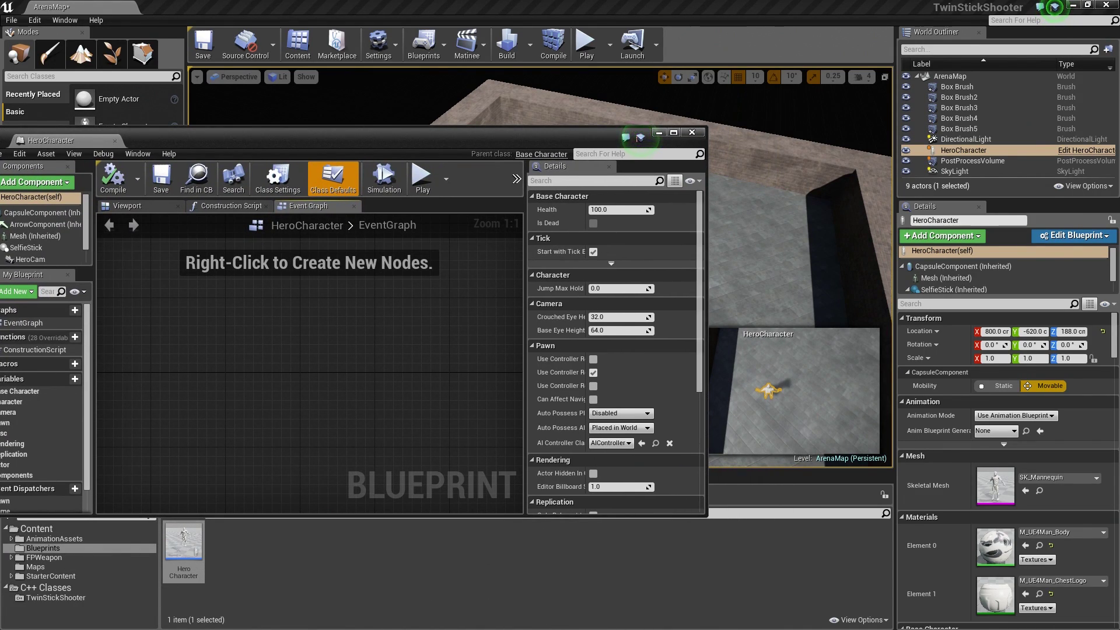
left_click_drag(707, 443, 595, 442)
- In the Viewport preview, slide HeroCam along its X axis, then close the blueprint
left_click(111, 206)
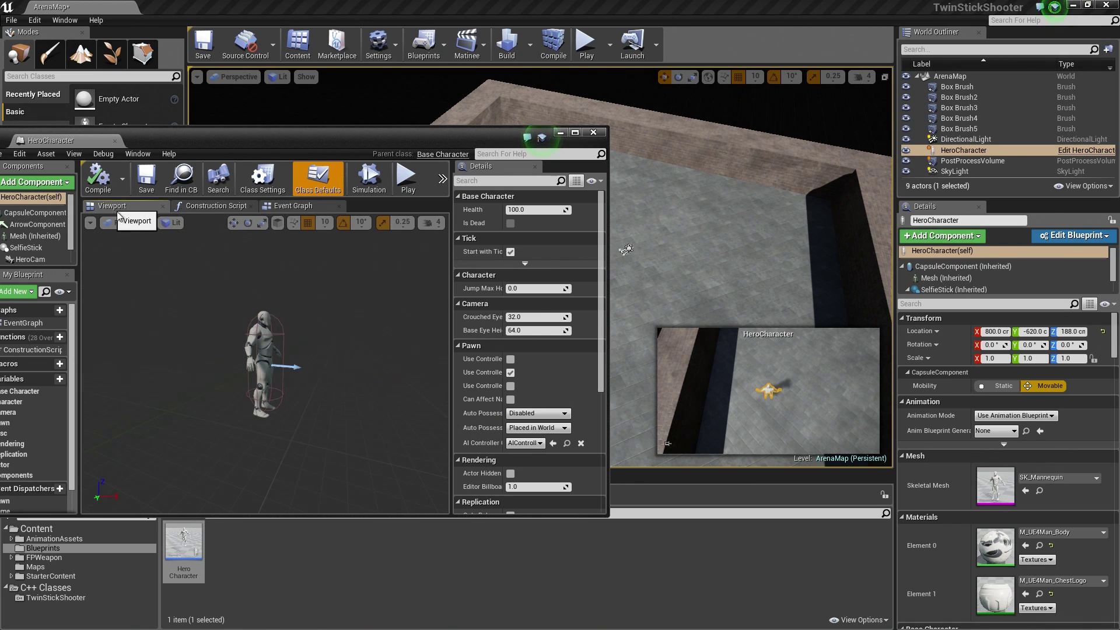
middle_click_drag(247, 291, 220, 258)
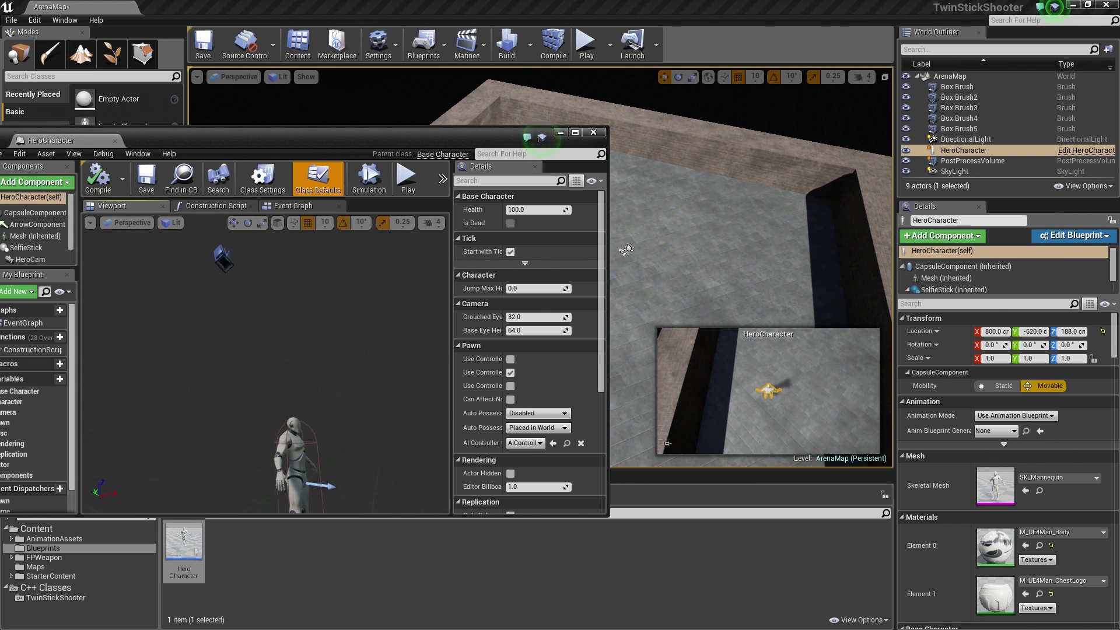
left_click(220, 258)
mouse_move(245, 300)
left_mouse_down()
mouse_move(277, 374)
mouse_move(292, 367)
mouse_move(262, 322)
left_mouse_up()
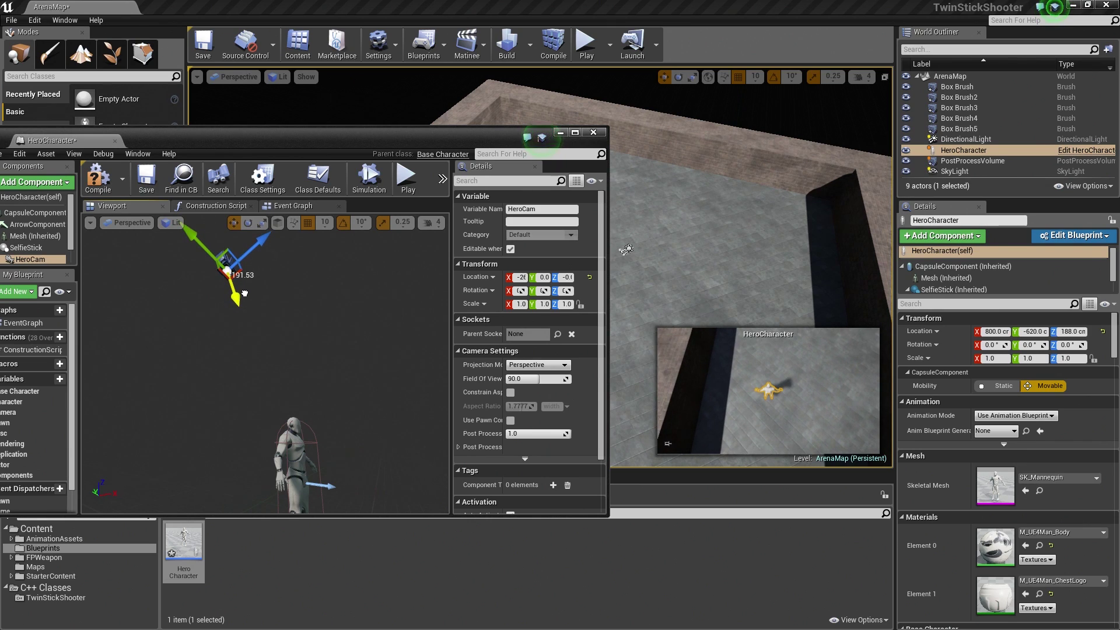
left_click_drag(262, 323, 244, 292)
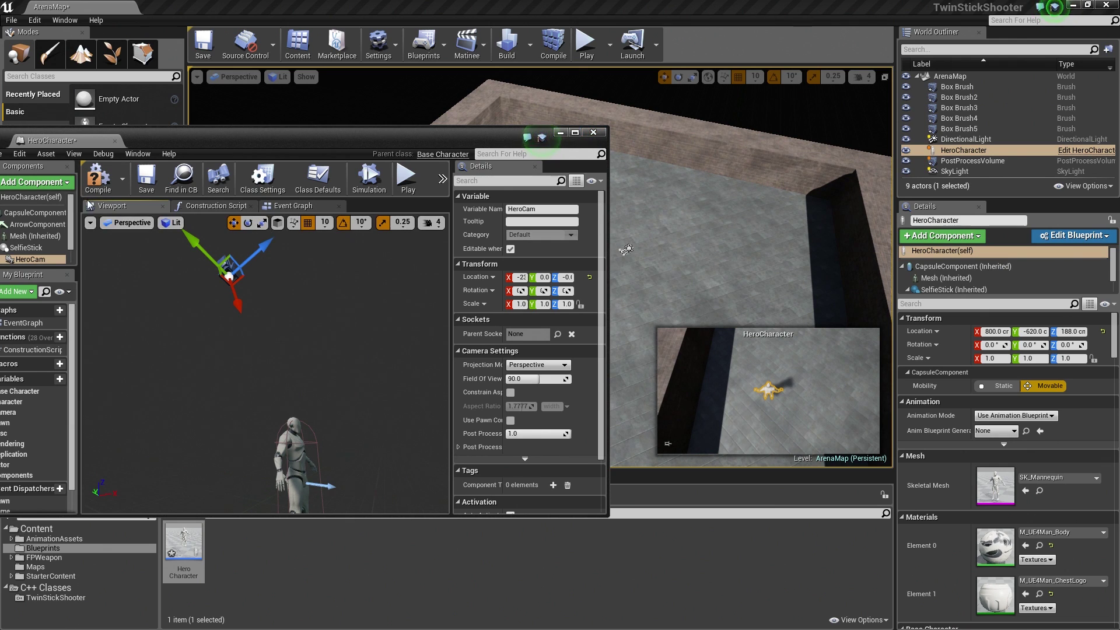
left_click(146, 181)
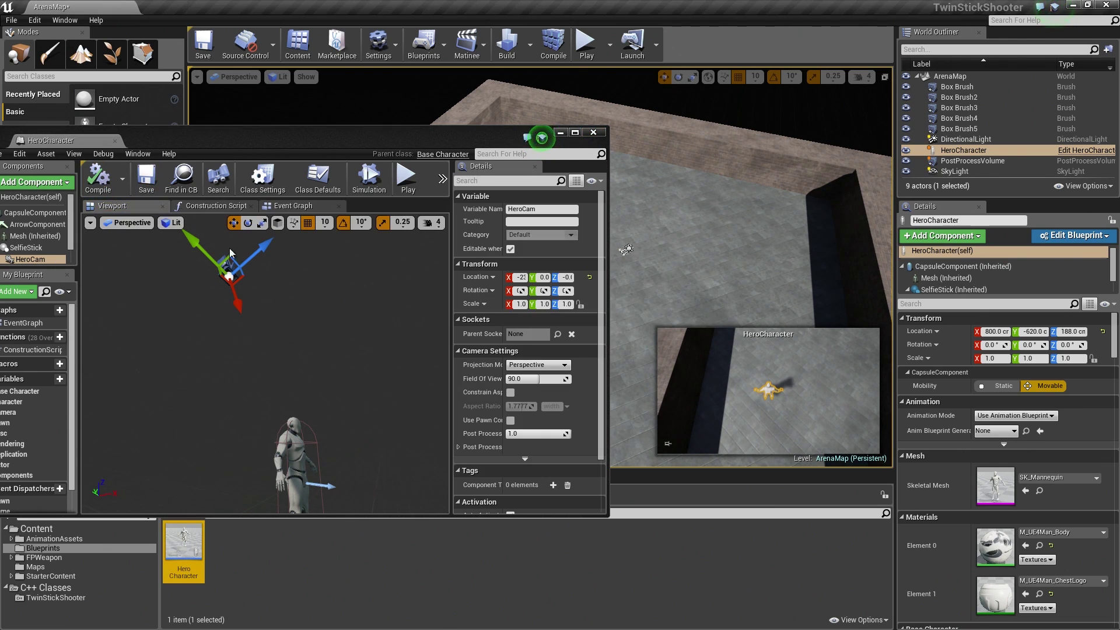
left_click(593, 132)
- Delete the placed HeroCharacter actor from ArenaMap
right_click_drag(541, 267, 542, 367)
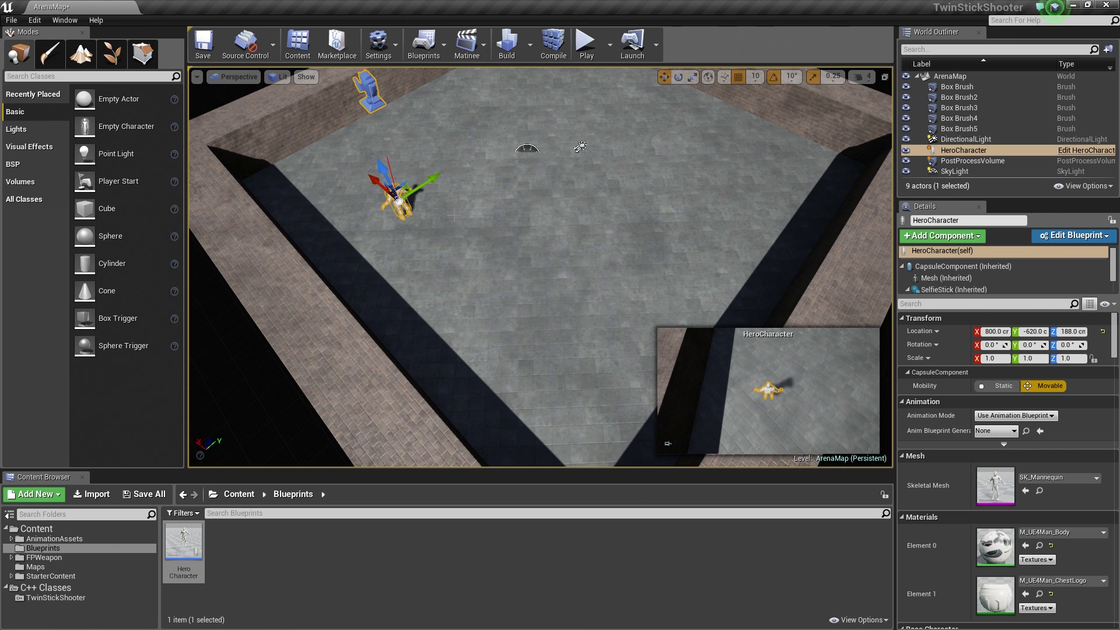
key("Delete")
right_click_drag(525, 263, 490, 288)
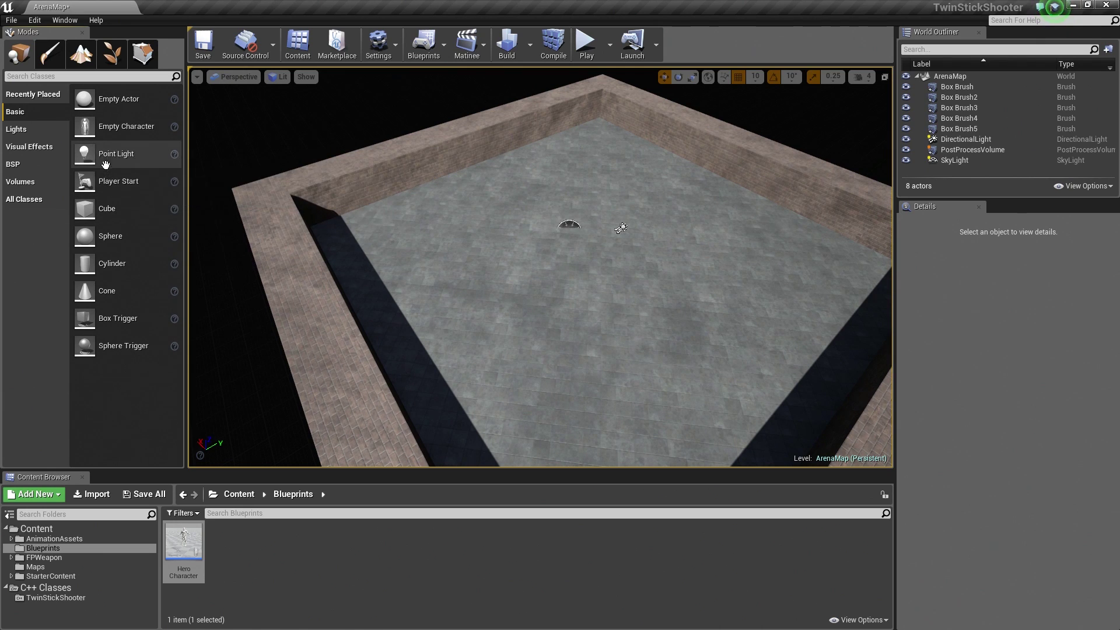
- Place a Player Start on the arena floor and move it to Y 10
mouse_move(105, 181)
left_mouse_down()
mouse_move(422, 309)
mouse_move(742, 372)
left_mouse_up()
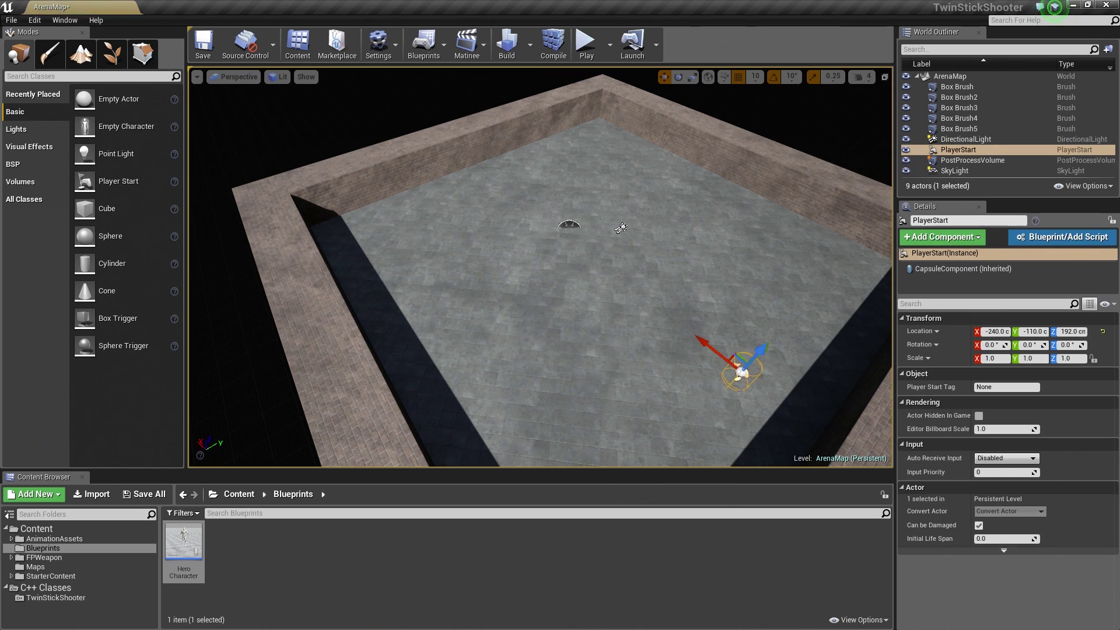
right_click_drag(742, 372, 644, 438)
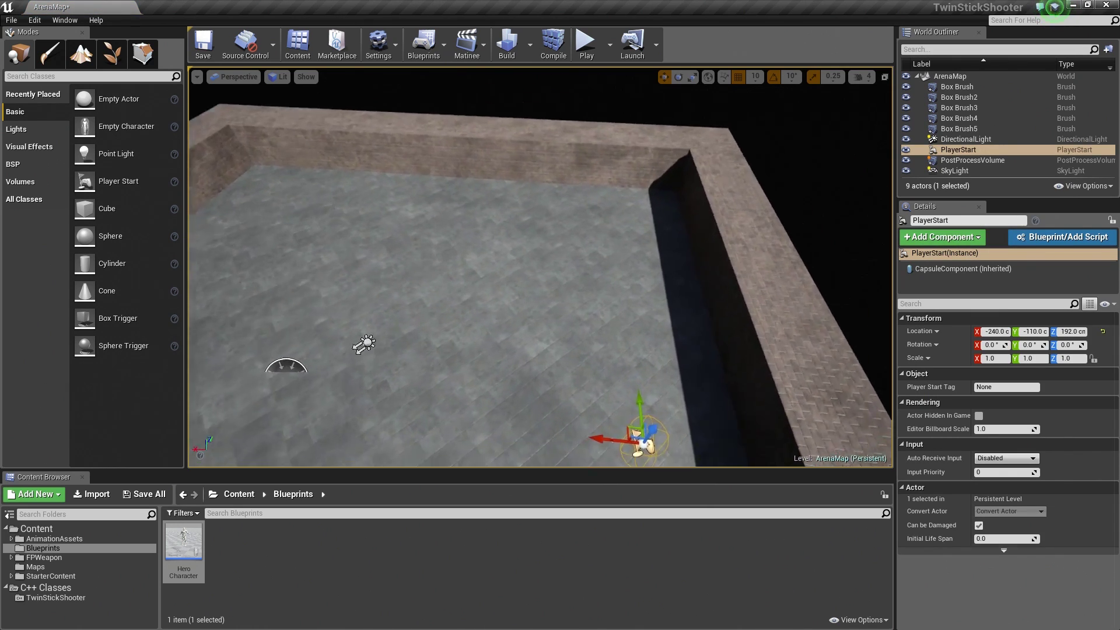
key("f")
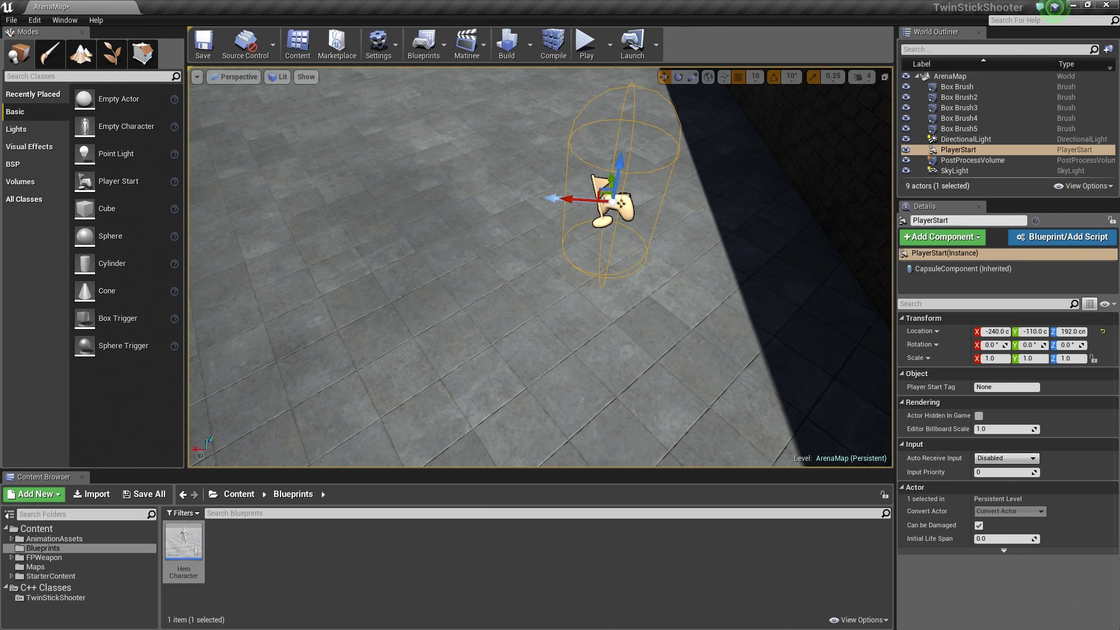
right_click_drag(644, 438, 613, 420)
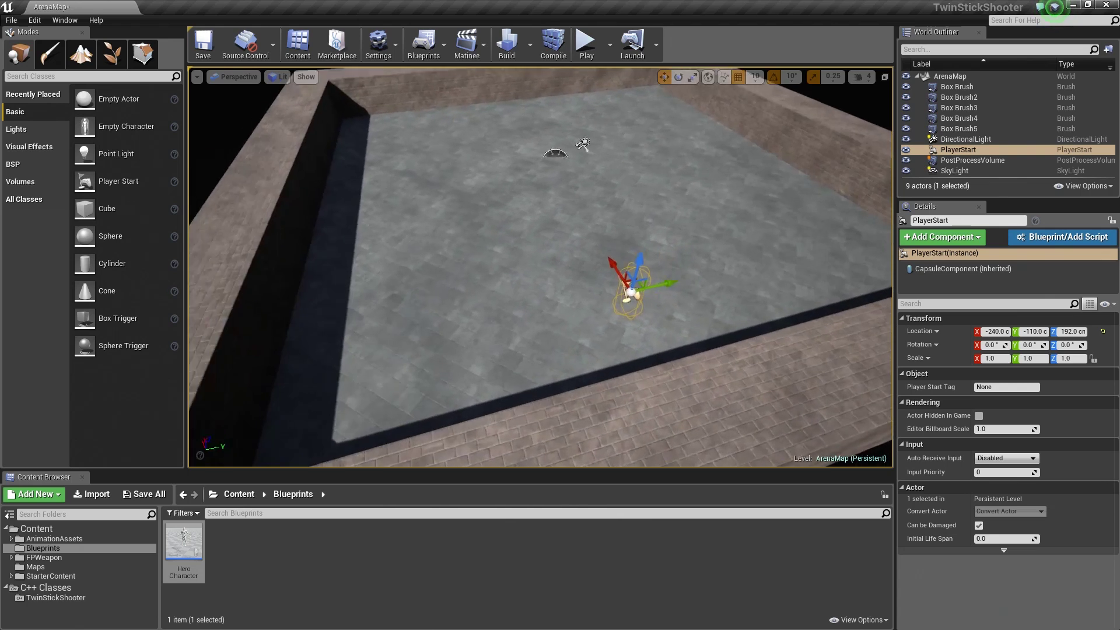
right_click_drag(583, 142, 619, 208)
left_click_drag(643, 348, 675, 347)
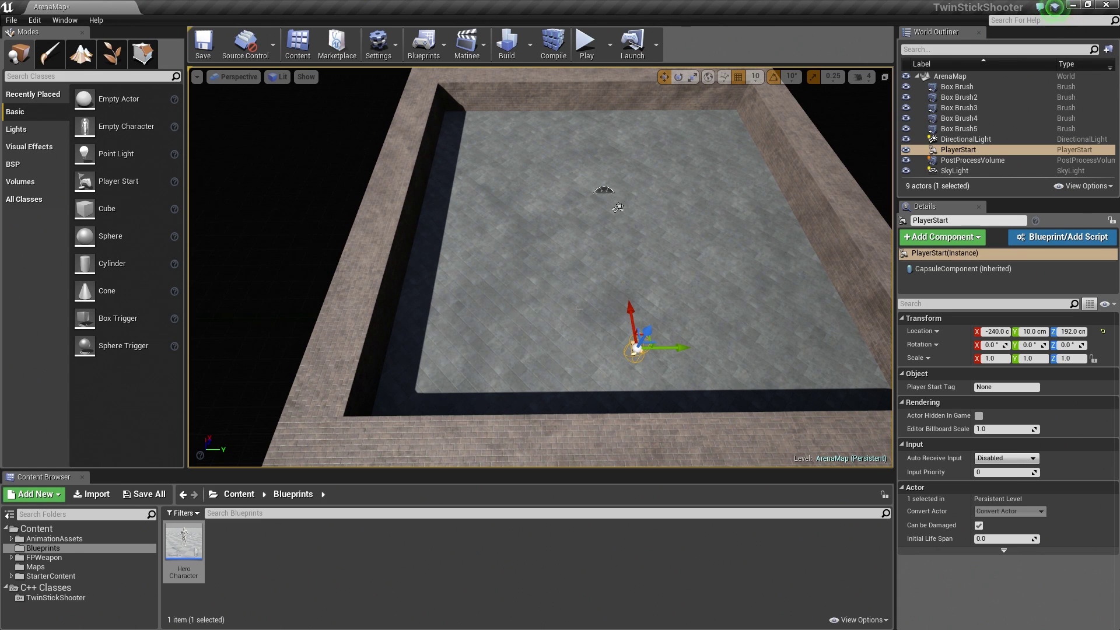
mouse_move(184, 546)
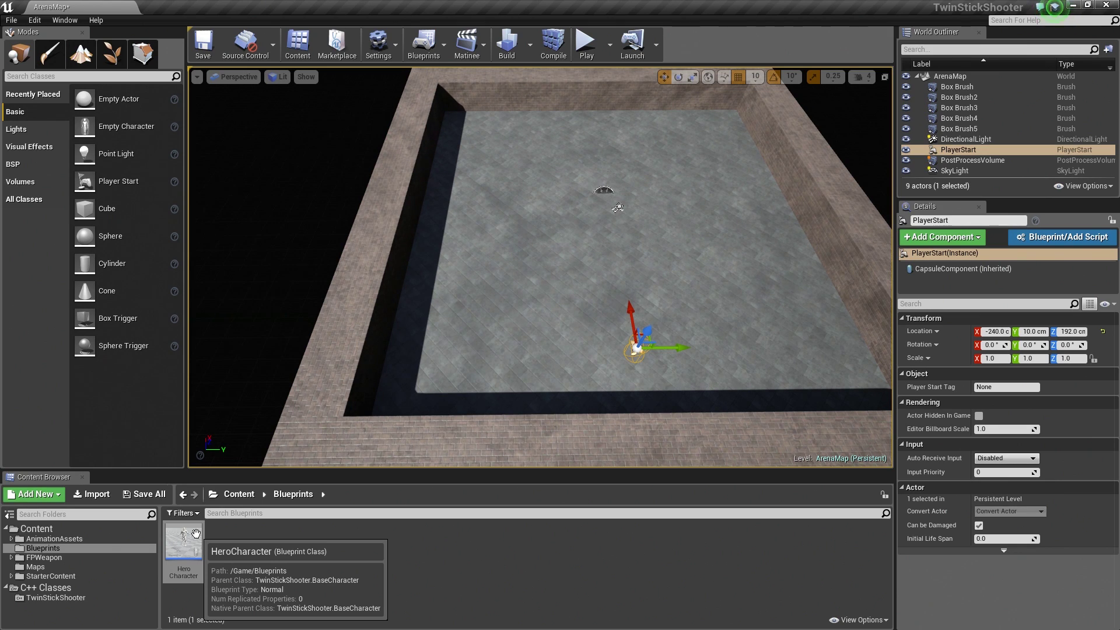
- Create a Game Mode Blueprint class named TwinStickMode in Blueprints and open it
left_click(318, 570)
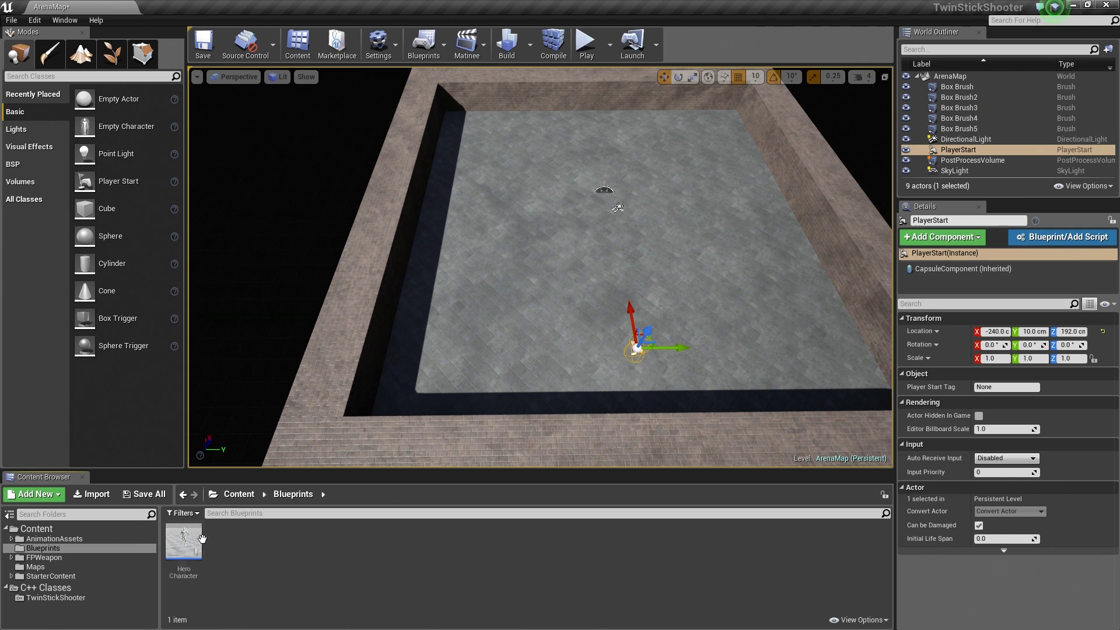
left_click(185, 545)
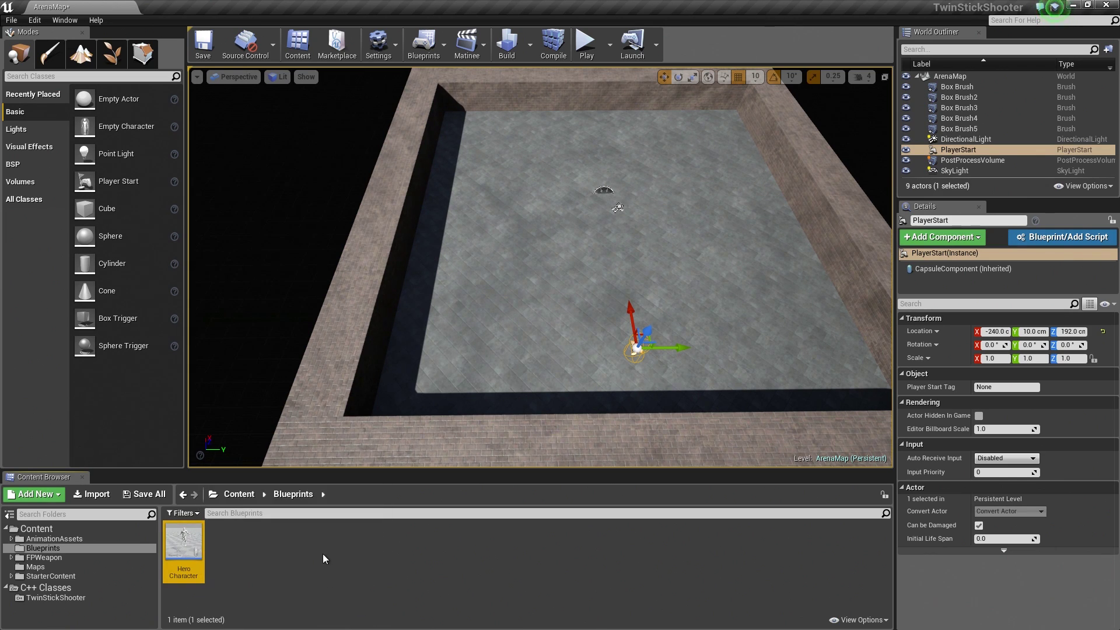
left_click(242, 546)
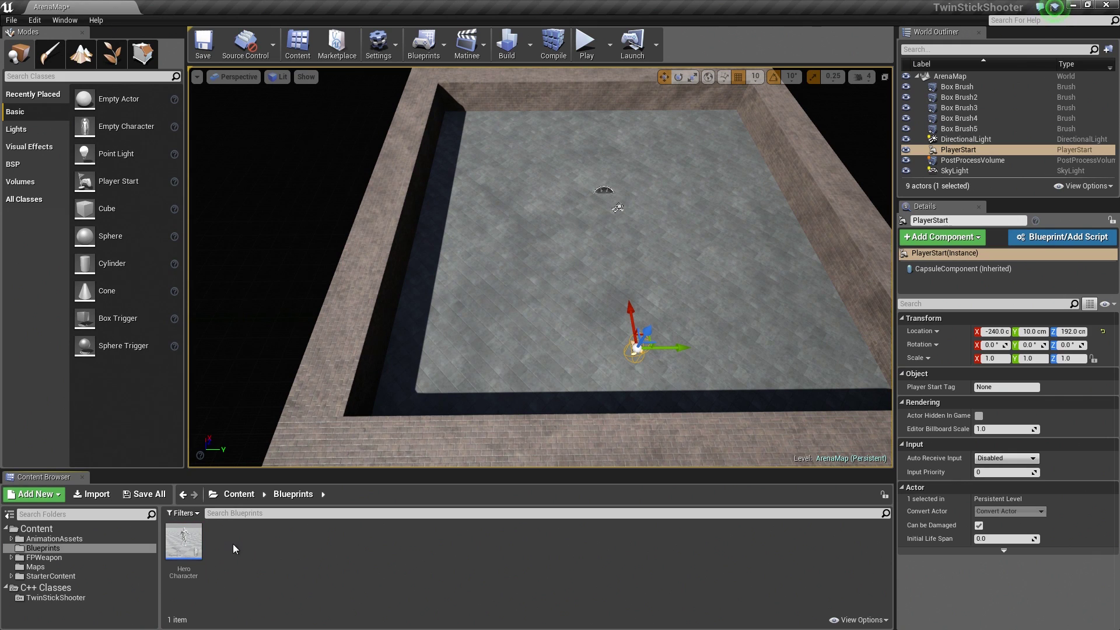
right_click(245, 545)
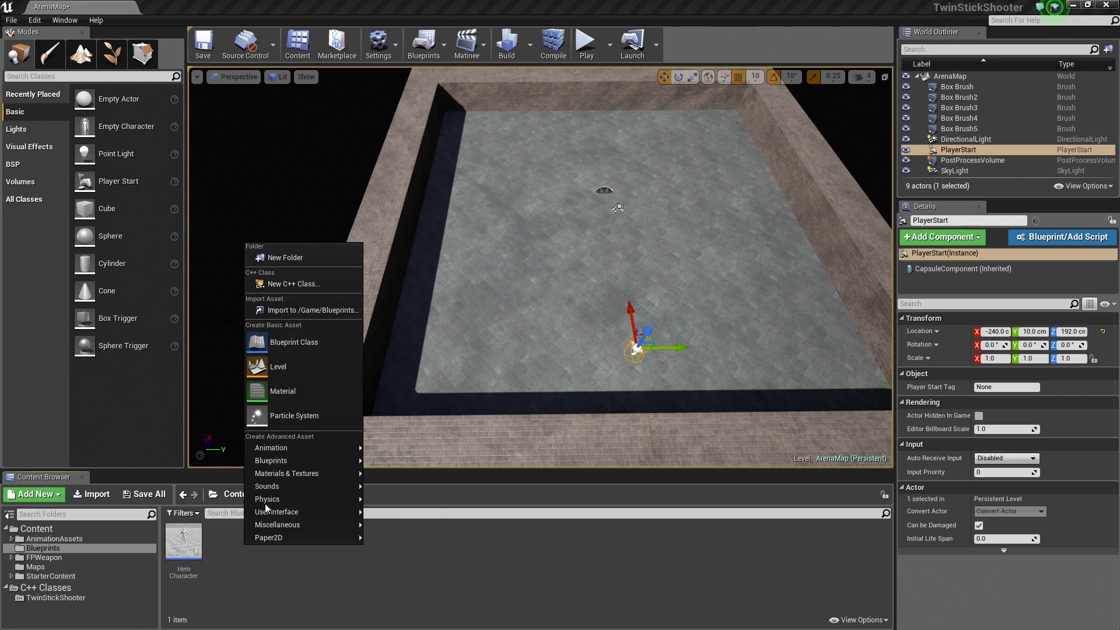
left_click(295, 344)
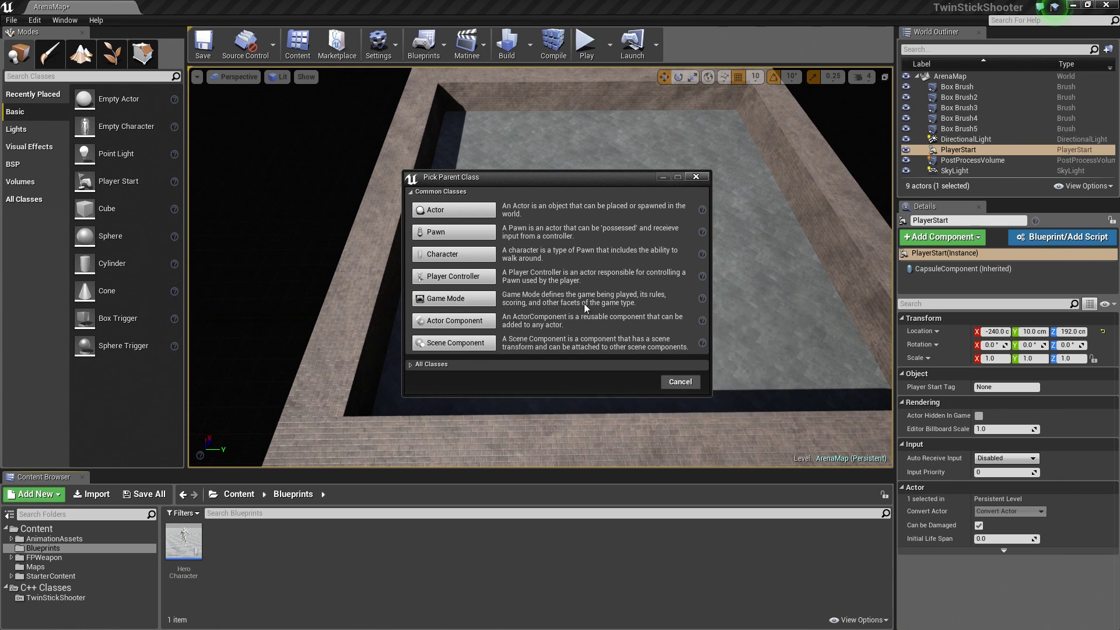
left_click(465, 298)
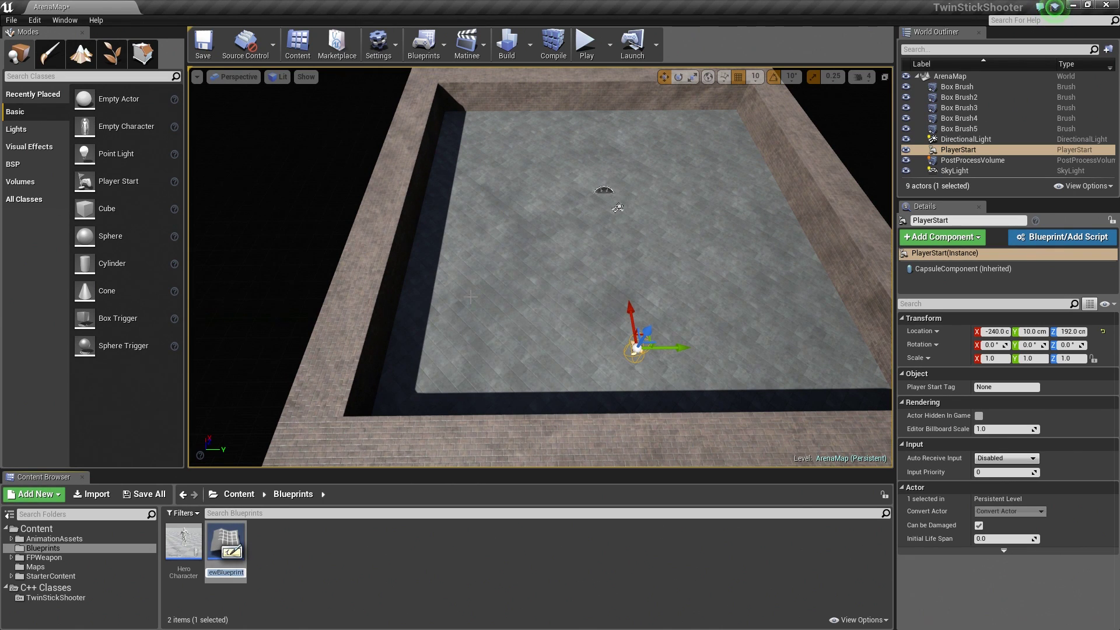
type("TwinS")
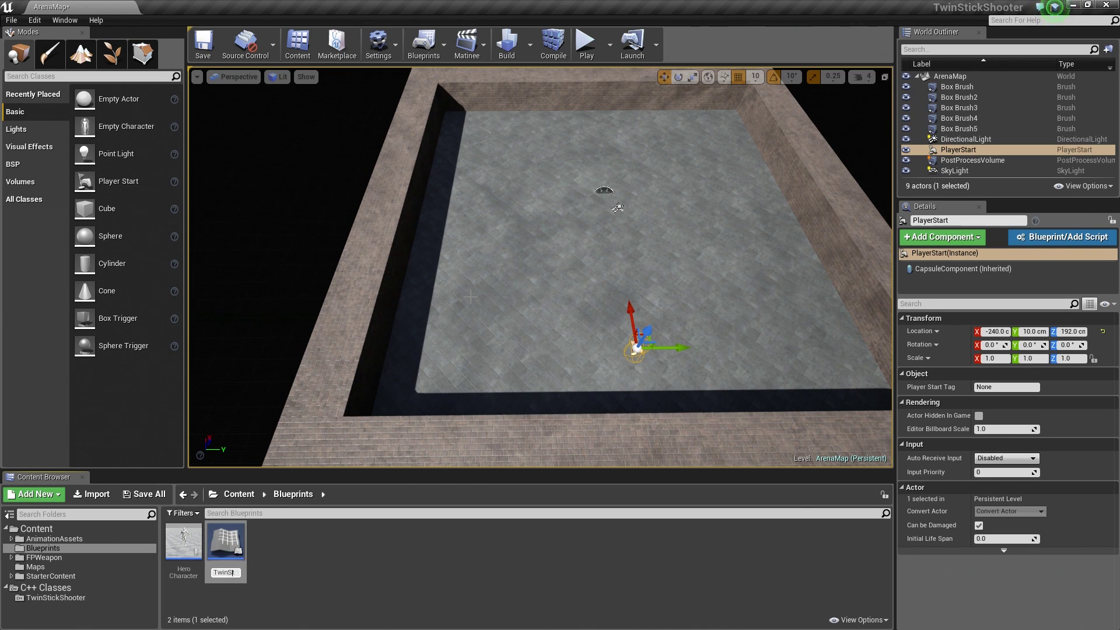
type("tickMode")
key("Return")
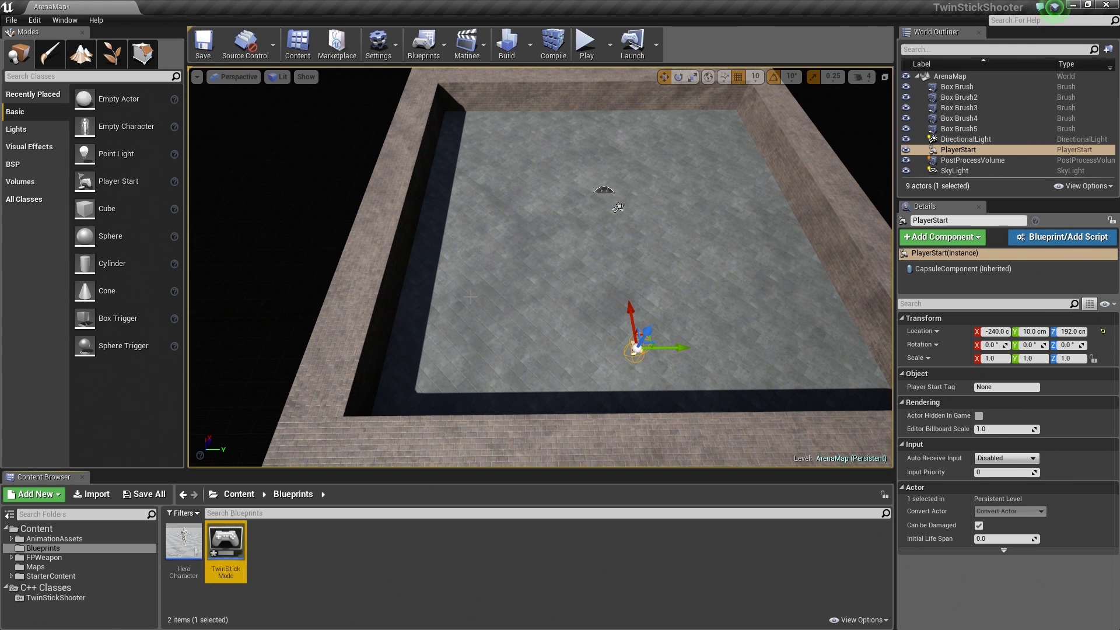
double_click(234, 547)
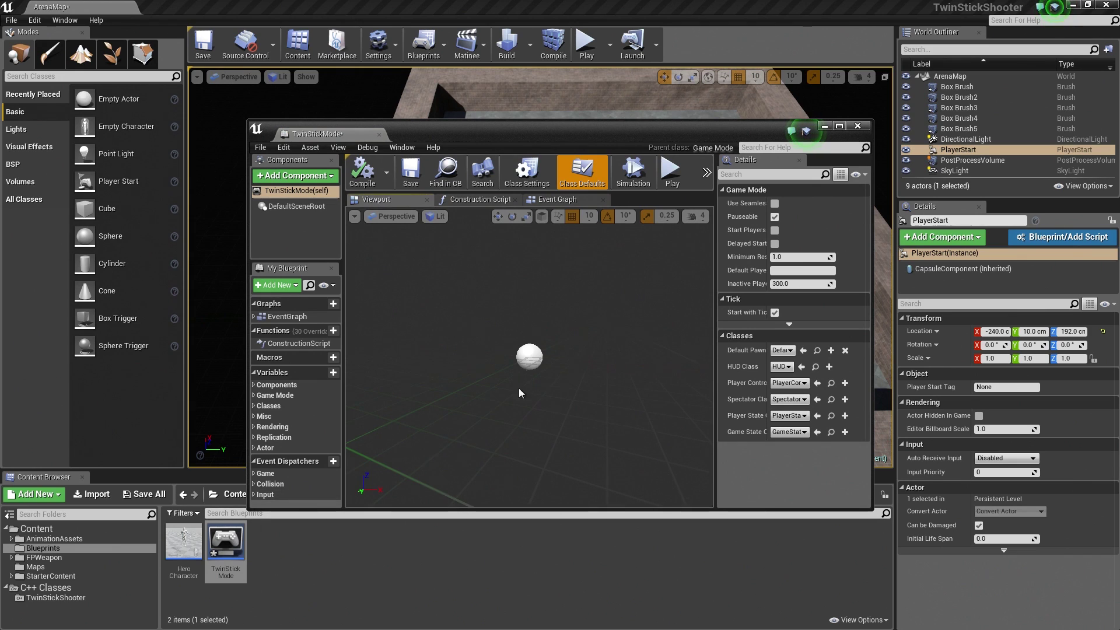
- Set Default Pawn Class to HeroCharacter in Class Defaults, compile, and close the editor
left_click_drag(716, 391, 605, 391)
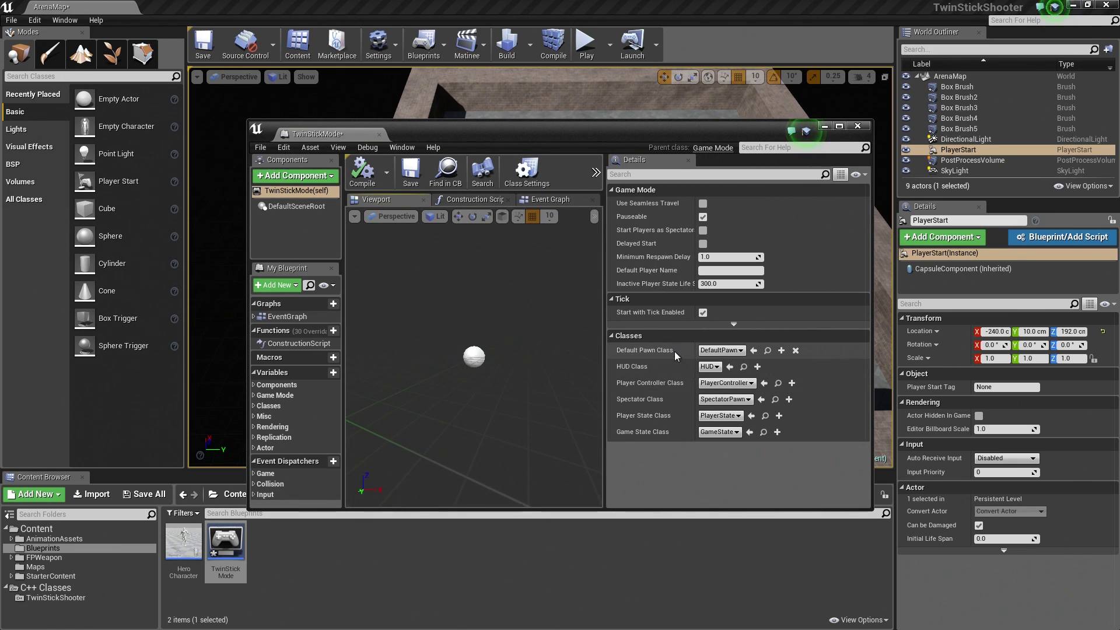
left_click(725, 351)
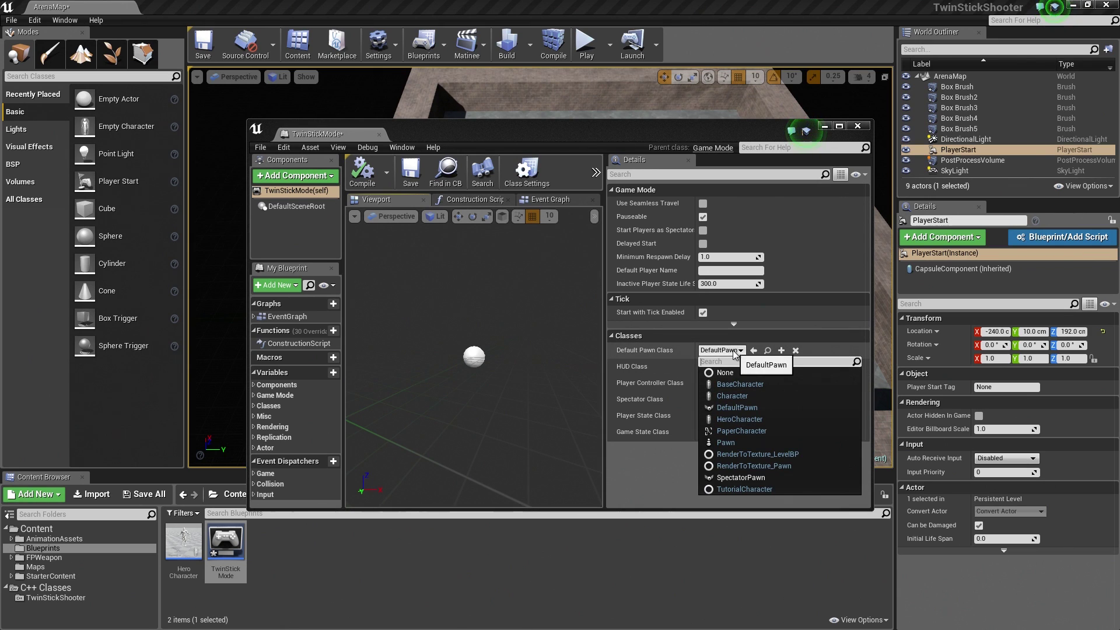
left_click(747, 421)
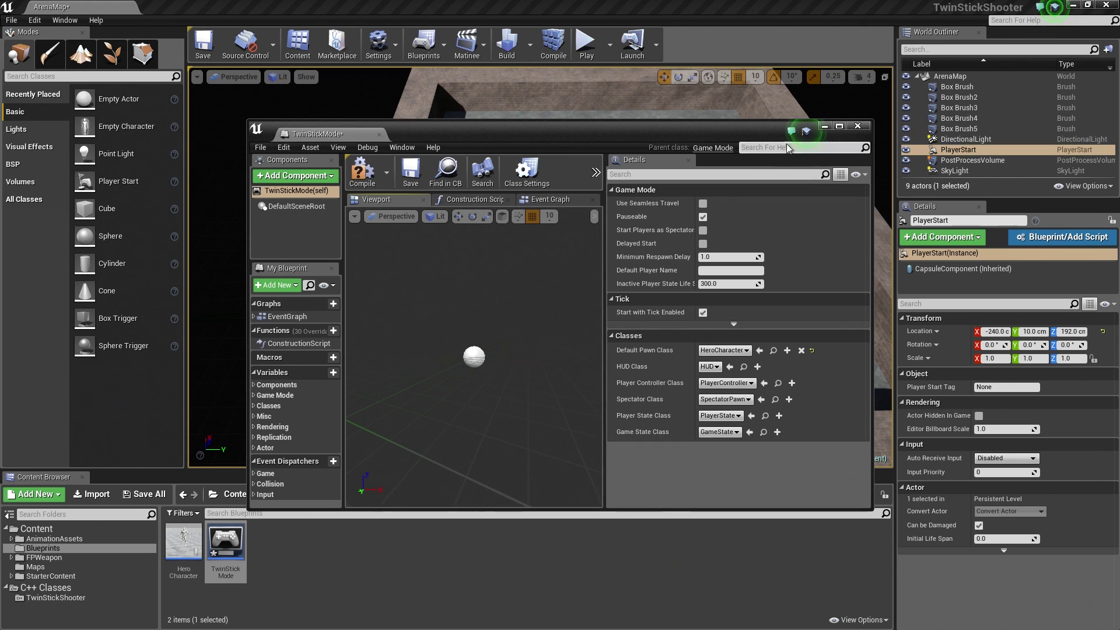
left_click(359, 175)
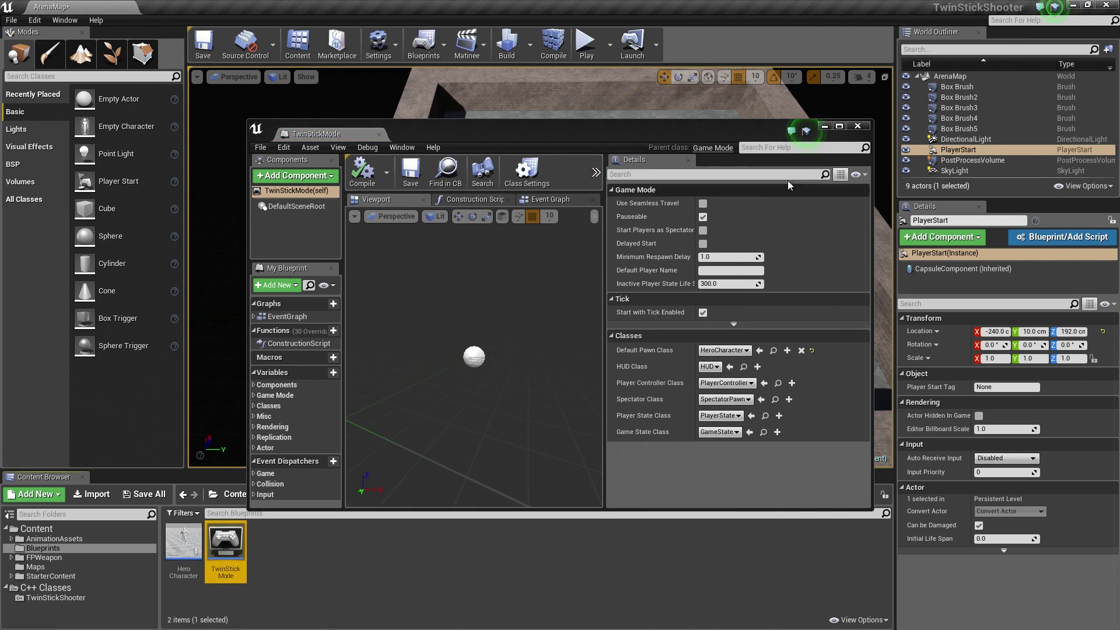
left_click(859, 127)
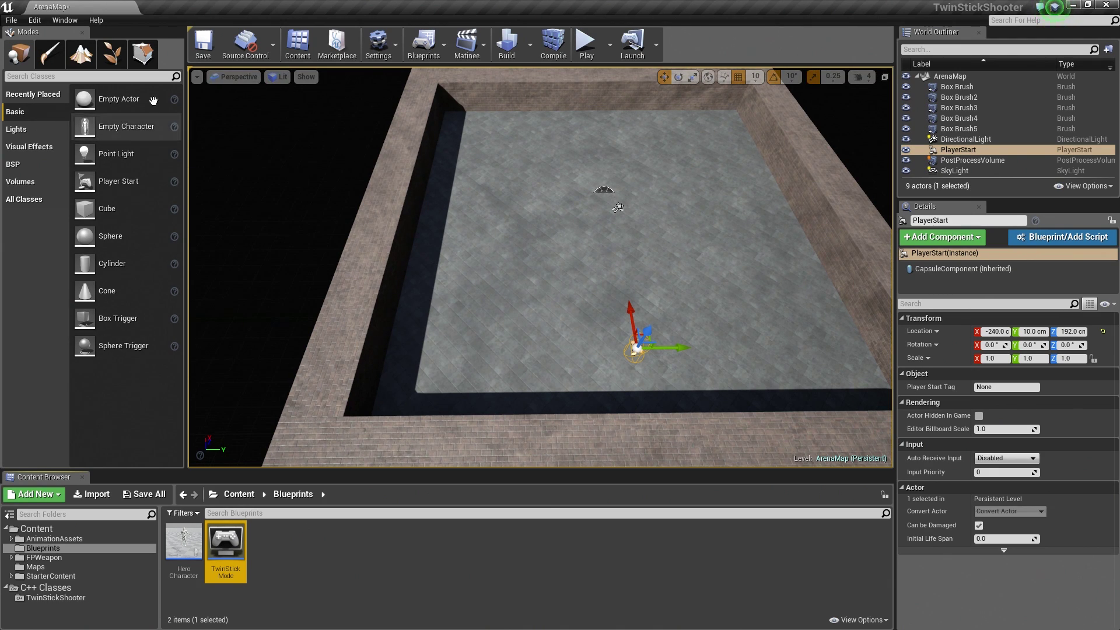
- In Project Settings > Maps & Modes, set Game Default and Editor Startup maps to ArenaMap
left_click(35, 20)
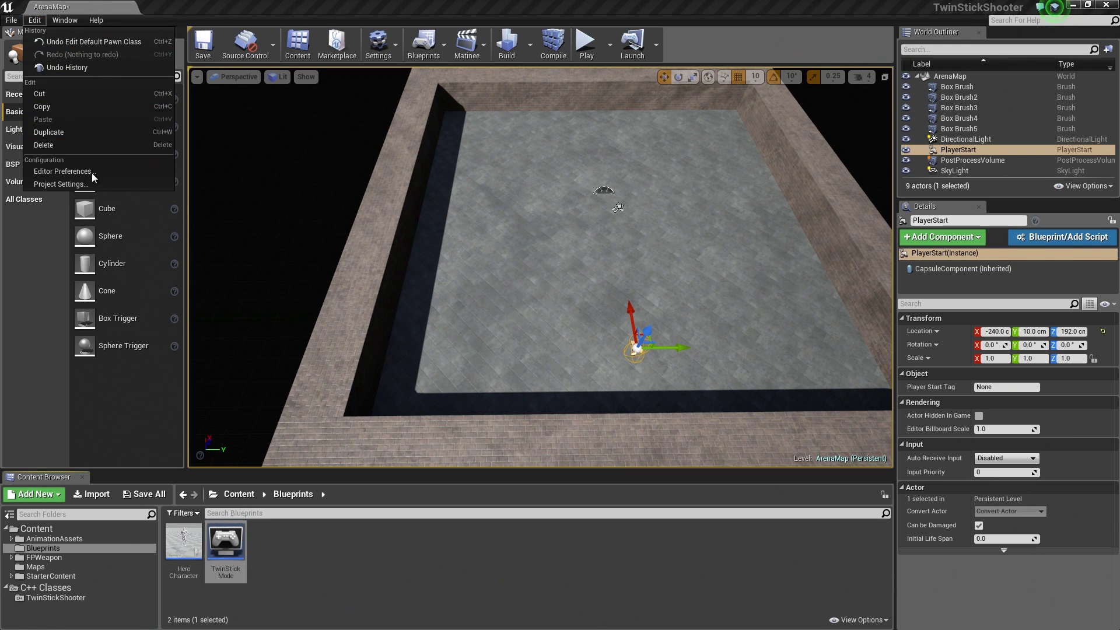
left_click(77, 185)
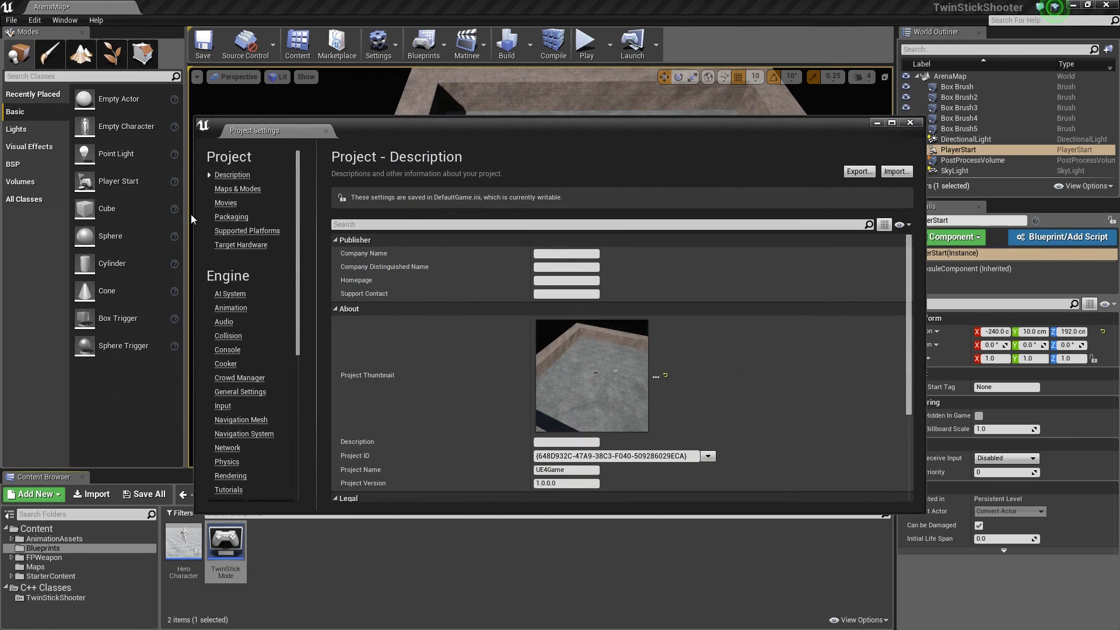
left_click(234, 193)
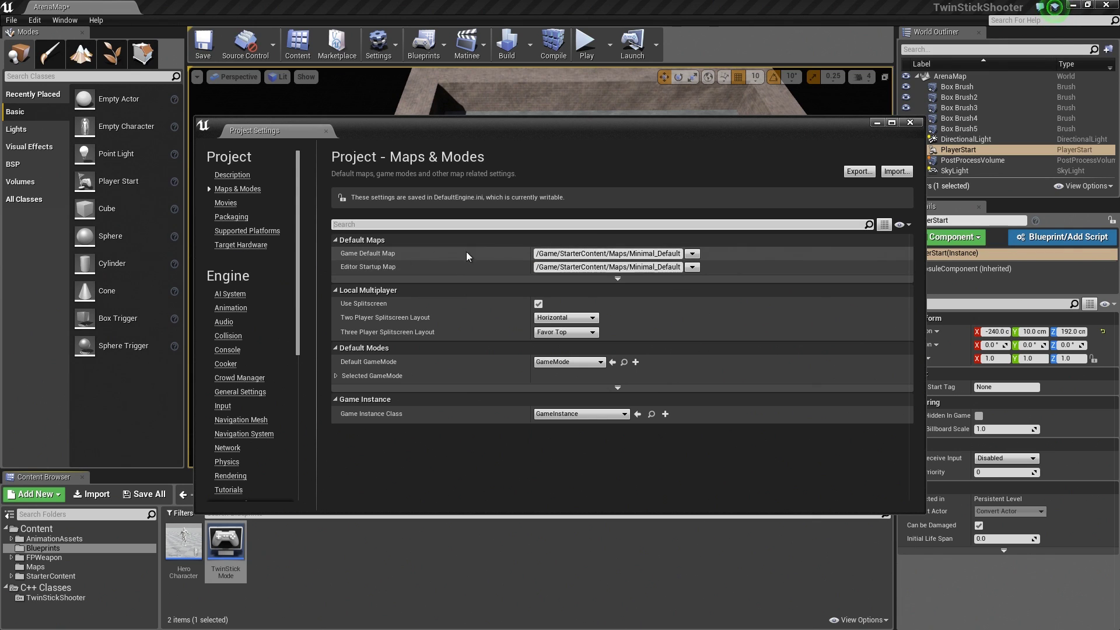
left_click(693, 254)
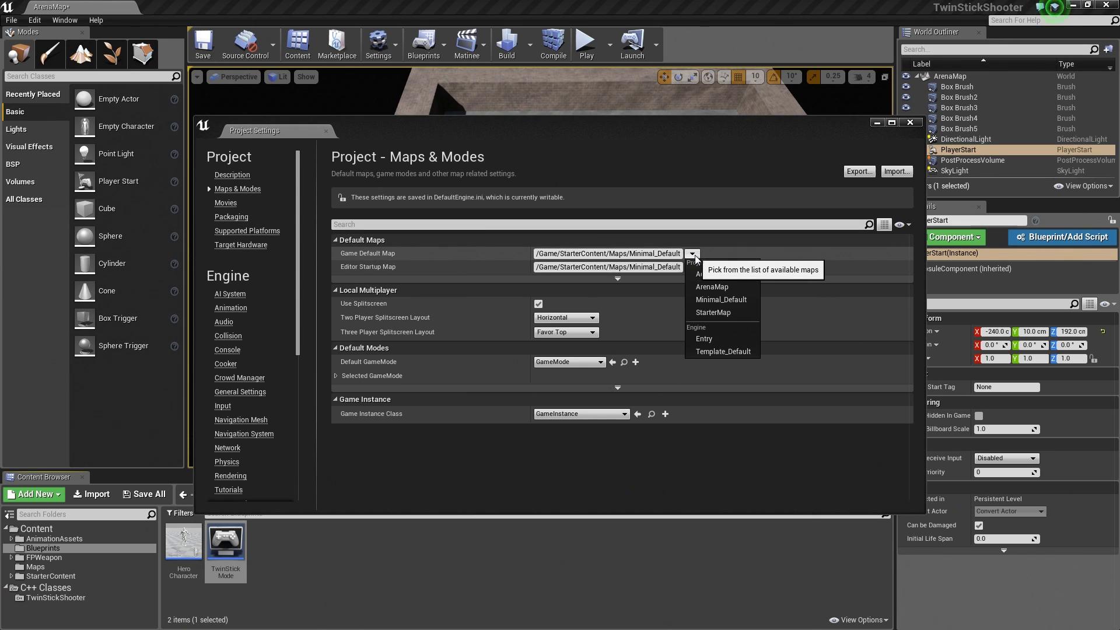
left_click(728, 289)
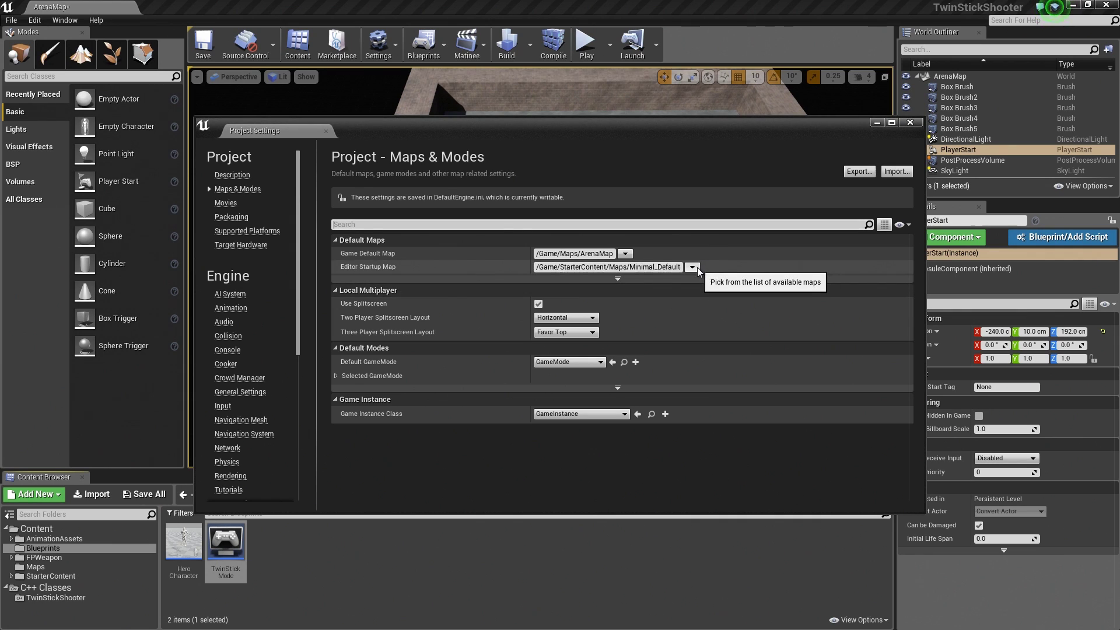
left_click(692, 267)
left_click(720, 303)
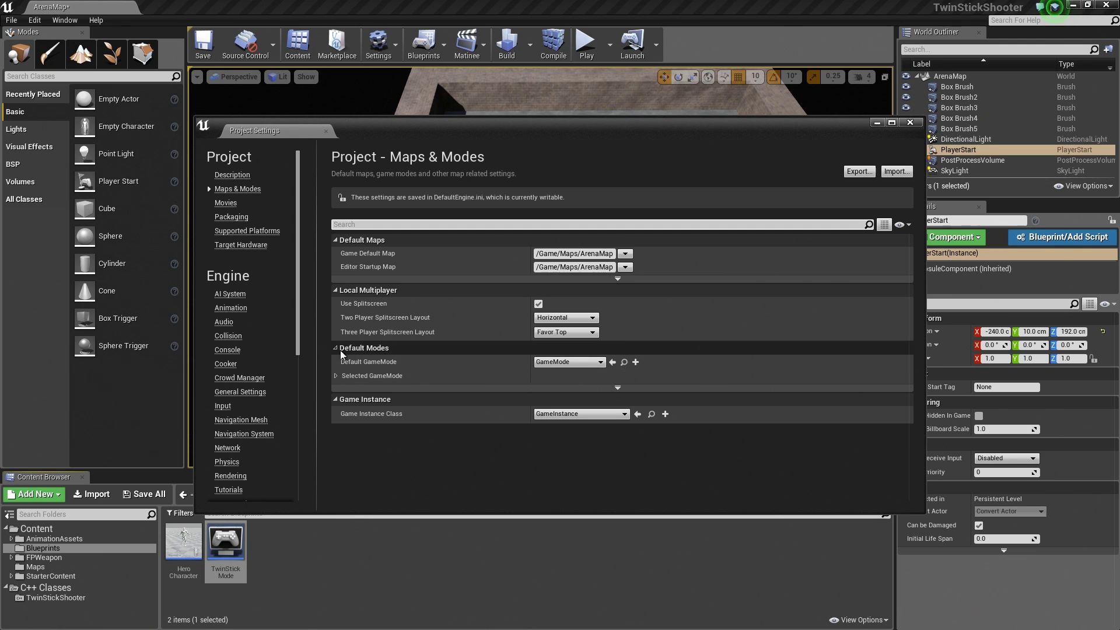
- Set the Default GameMode to TwinStickMode, check its class settings, and close Project Settings
left_click(576, 361)
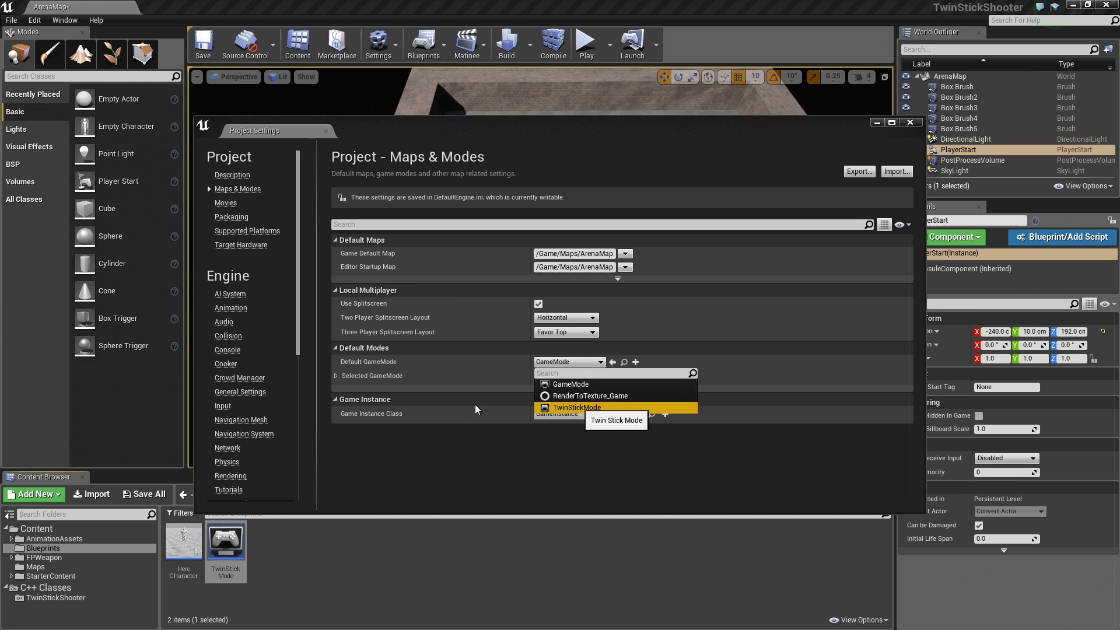
left_click(577, 407)
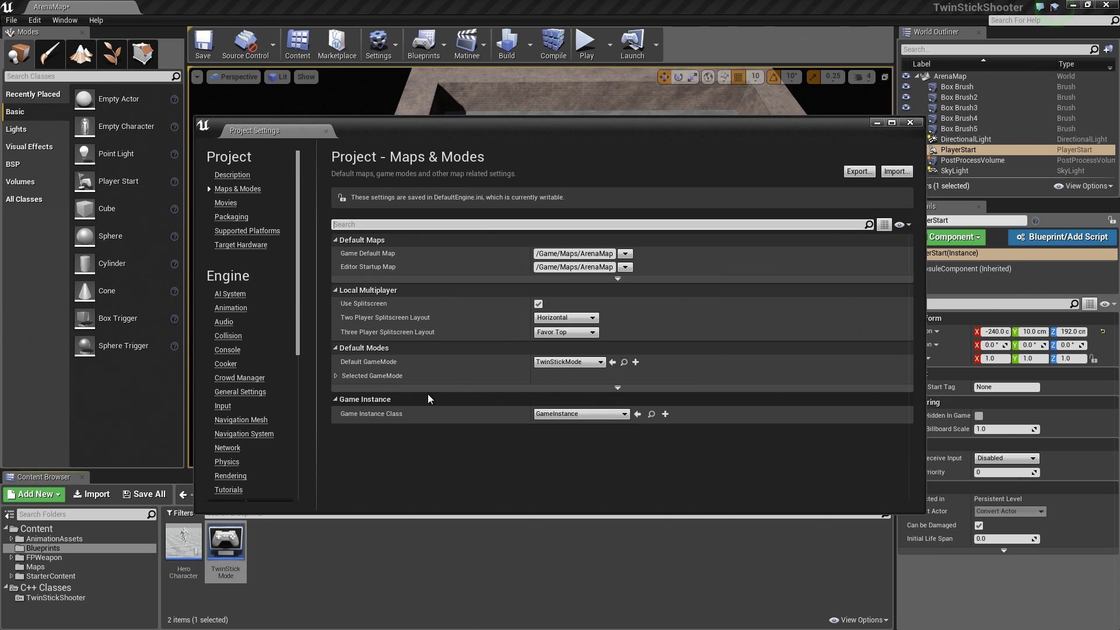
left_click(337, 377)
left_click(337, 375)
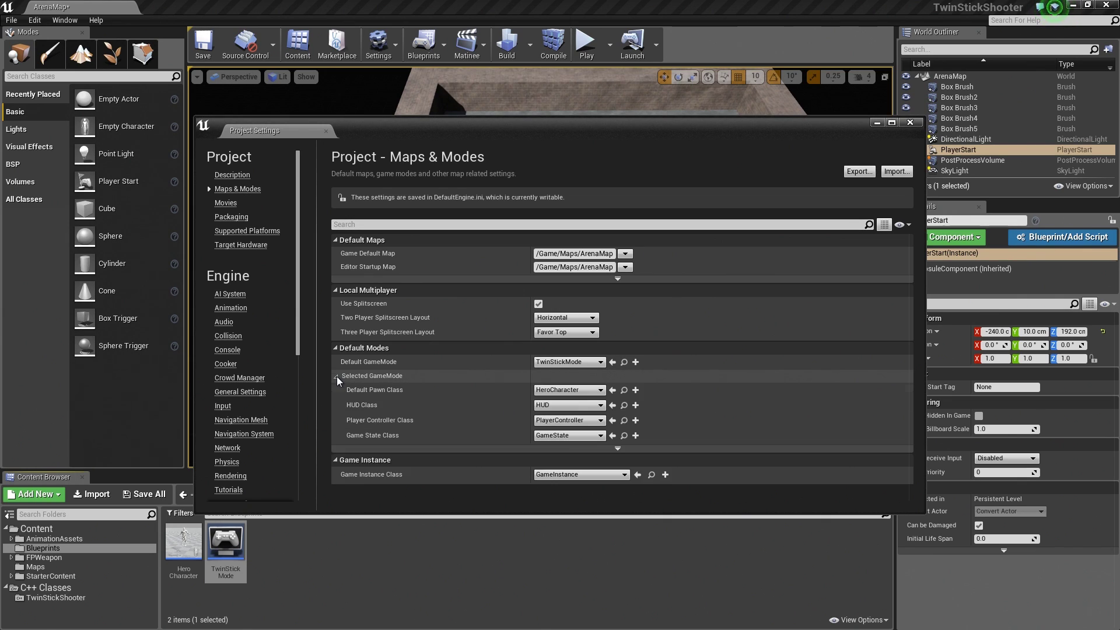
left_click(337, 376)
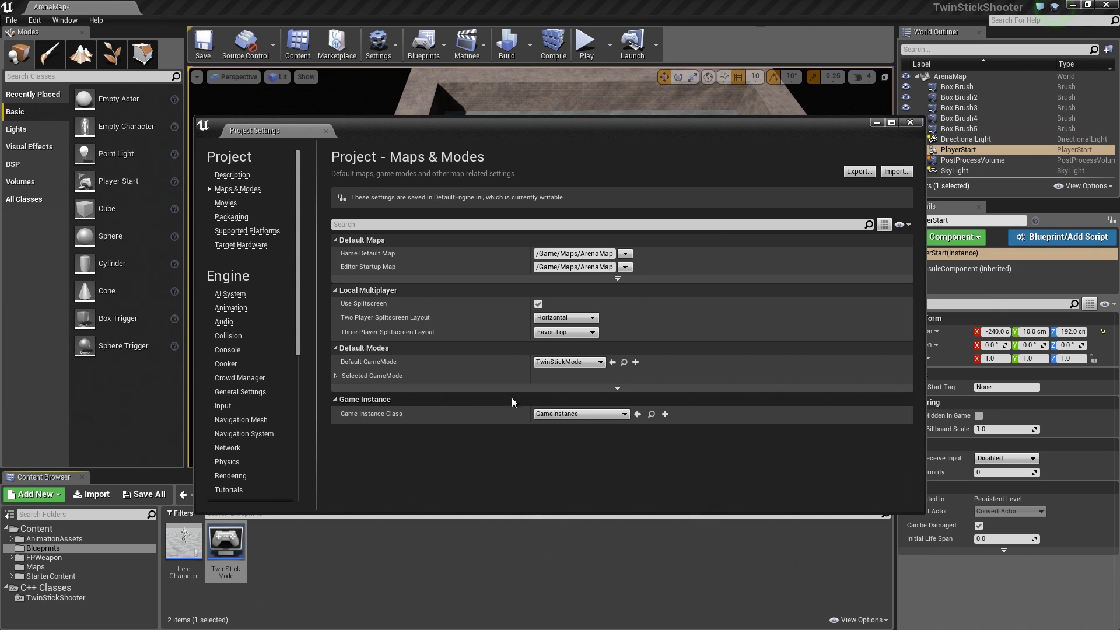
left_click(582, 388)
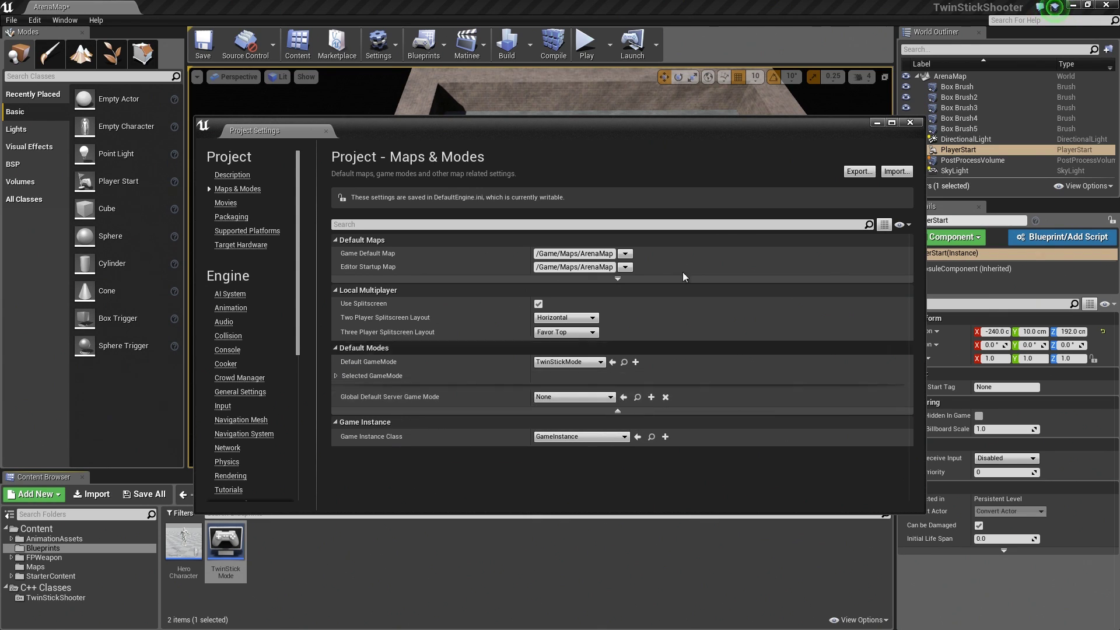
left_click(911, 123)
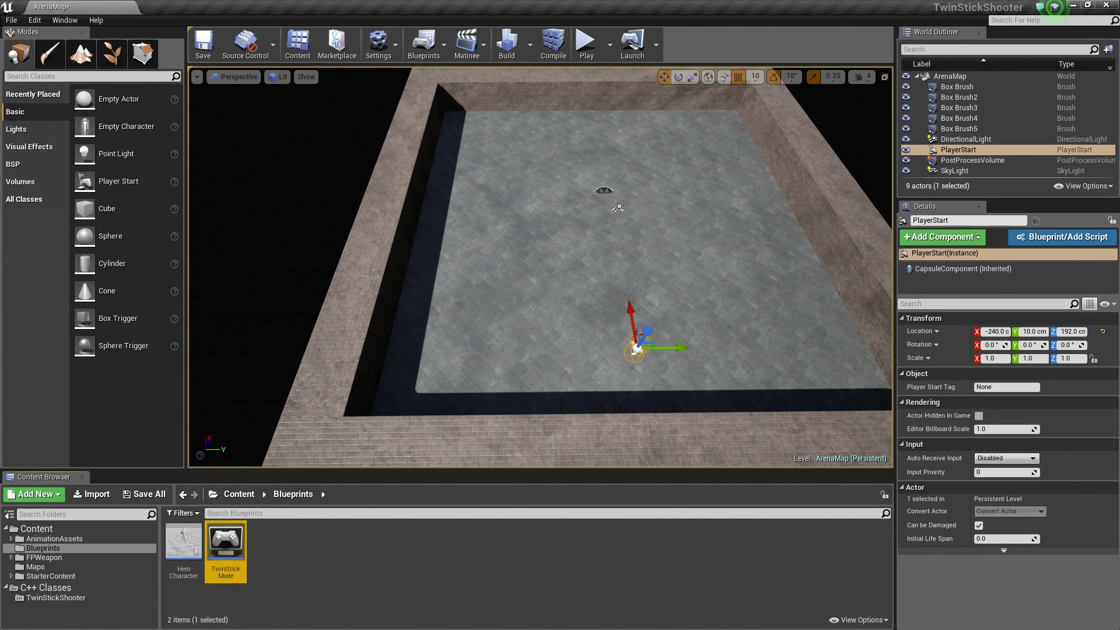
- Start Play In Editor on ArenaMap from the toolbar Play button
left_click(581, 40)
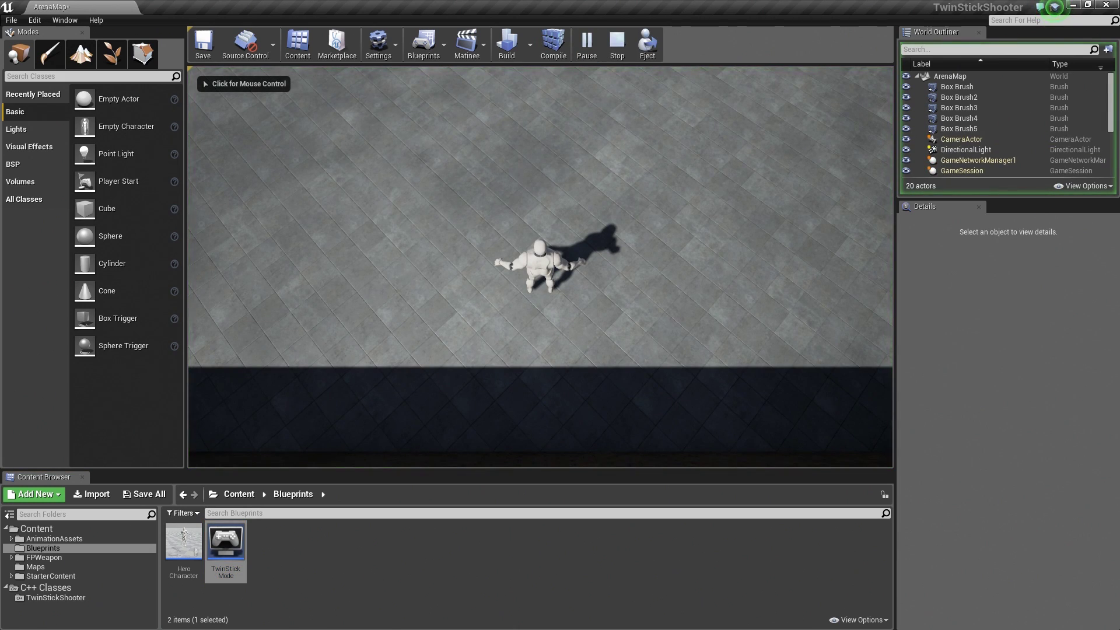